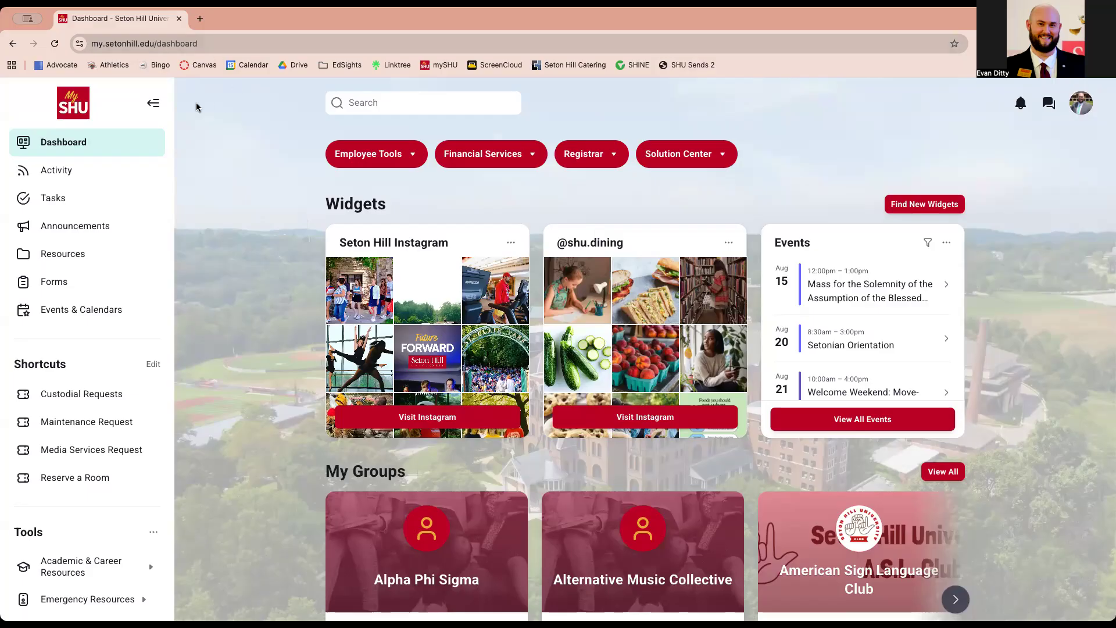
Collapse and re-expand the navigation sidebar, then go to the Events & Calendars page
left_click(150, 105)
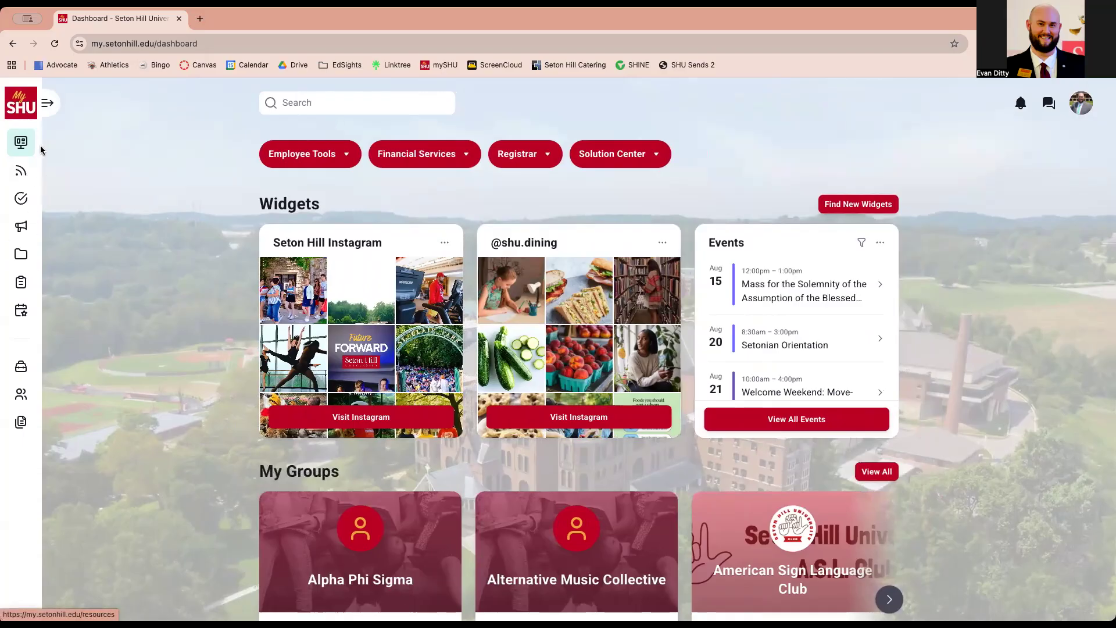
left_click(47, 103)
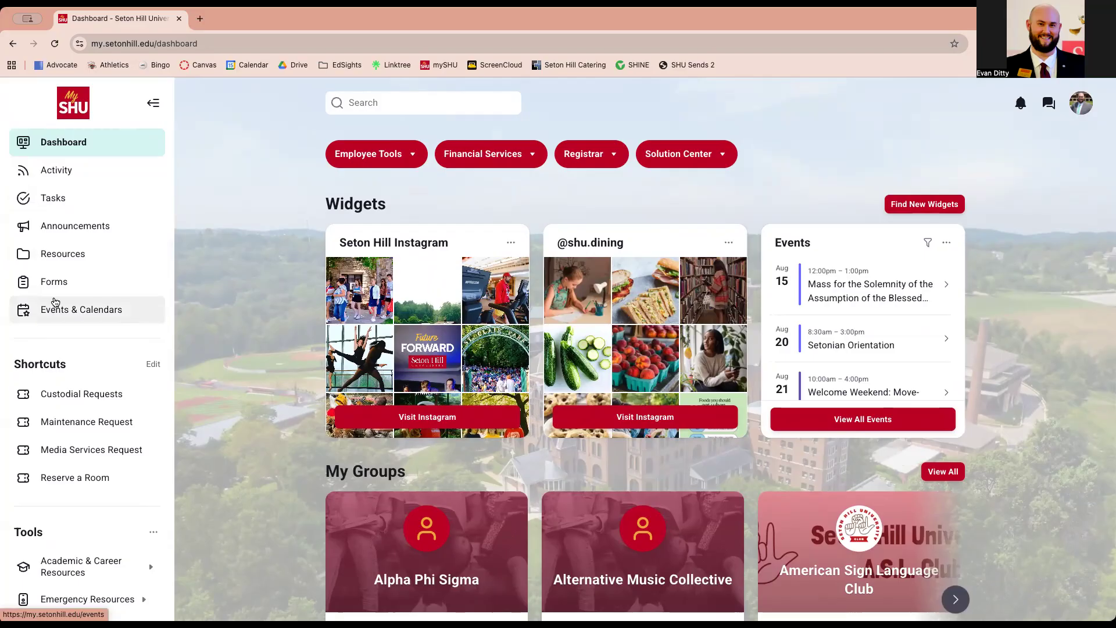
left_click(54, 307)
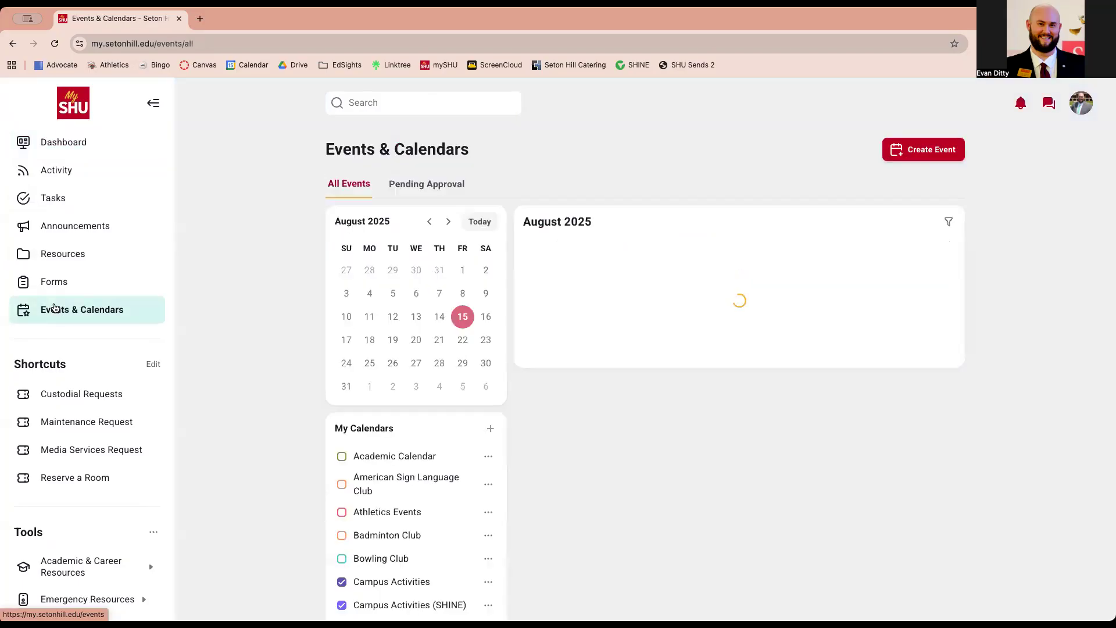
scroll(192, 238, "down", 3)
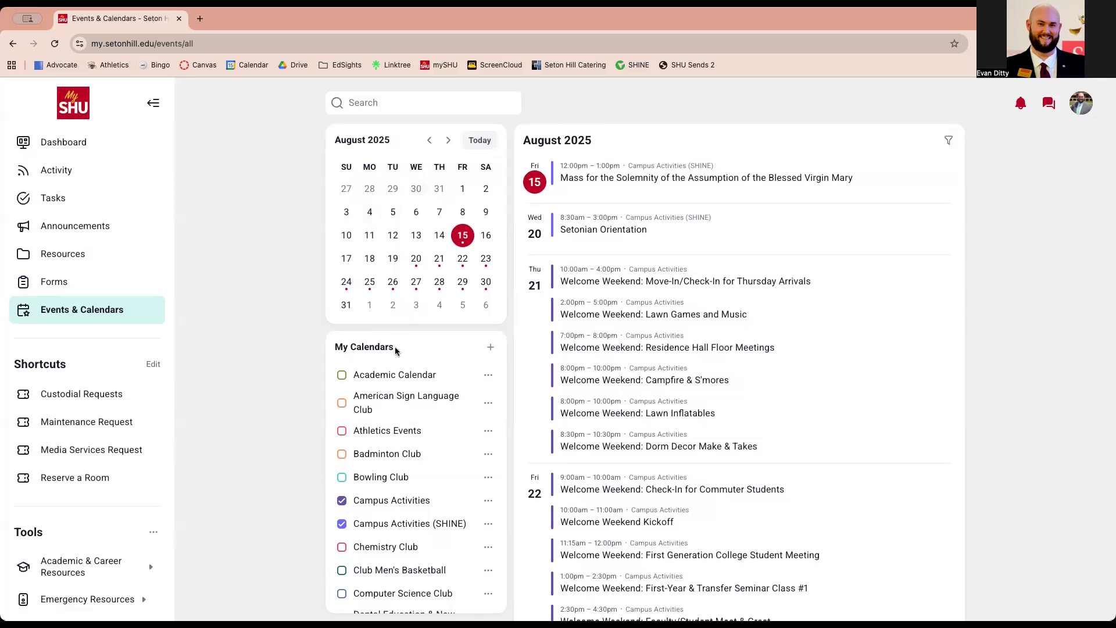
scroll(407, 414, "down", 1)
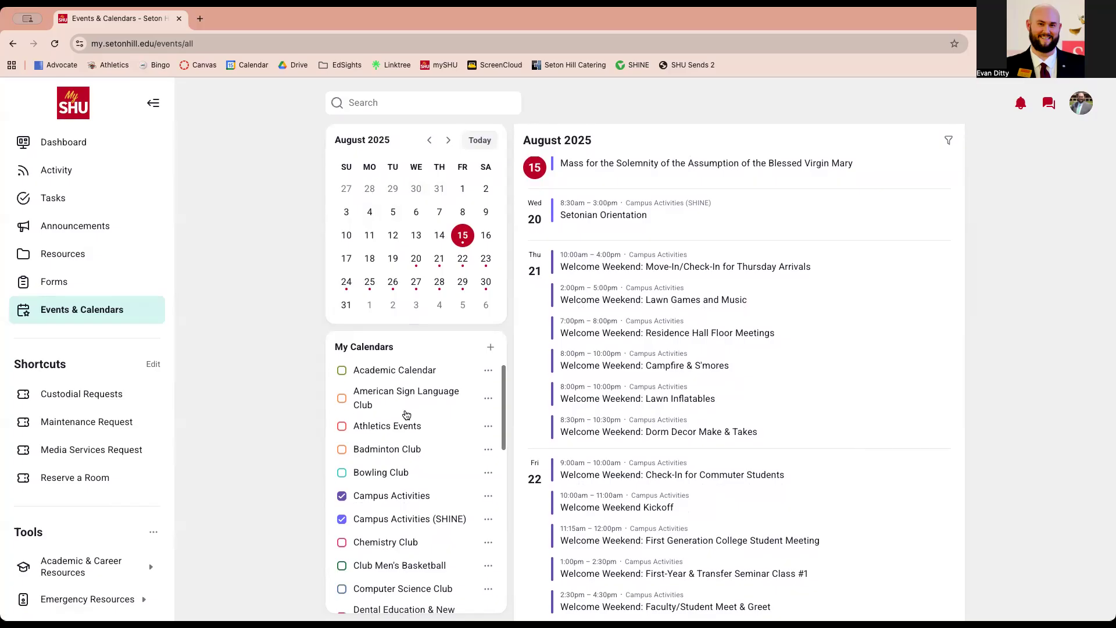
scroll(407, 414, "down", 2)
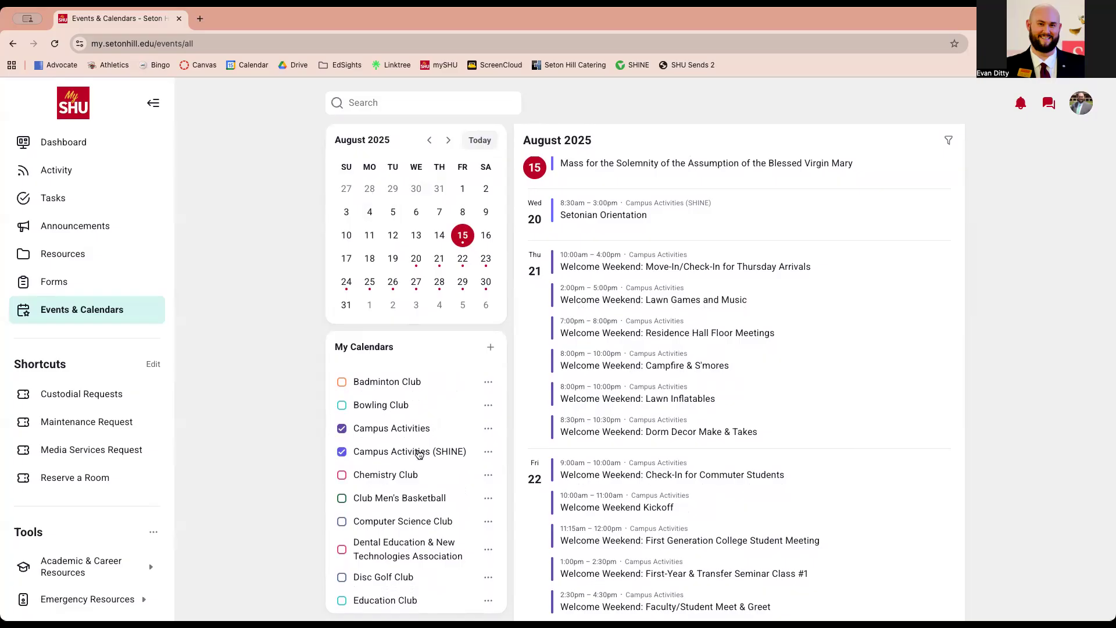
scroll(439, 410, "up", 3)
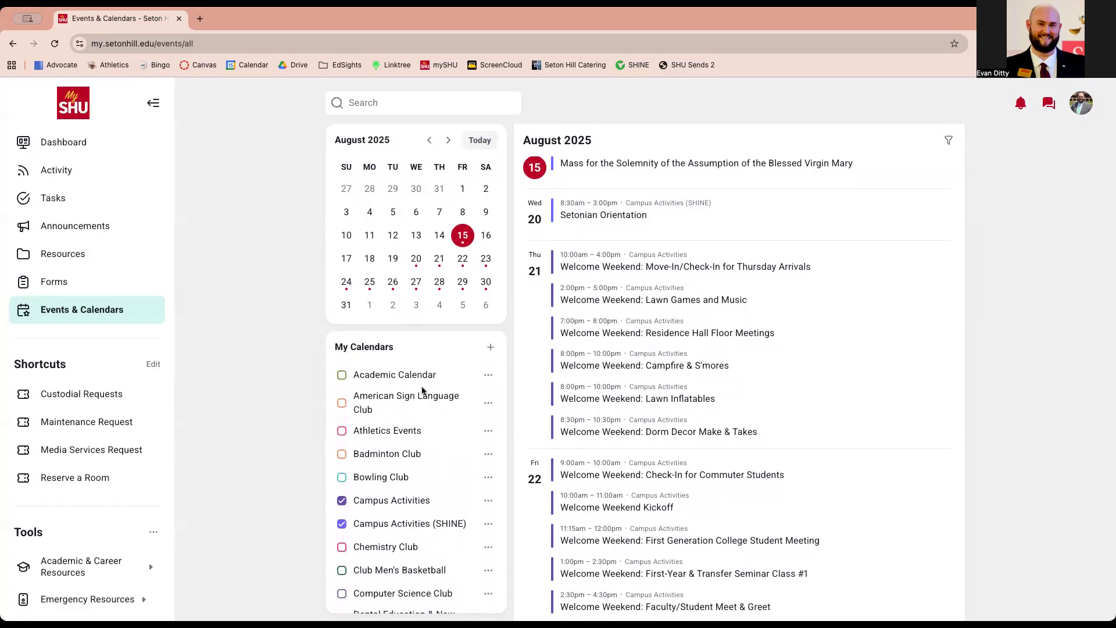
scroll(430, 456, "down", 1)
scroll(430, 459, "down", 12)
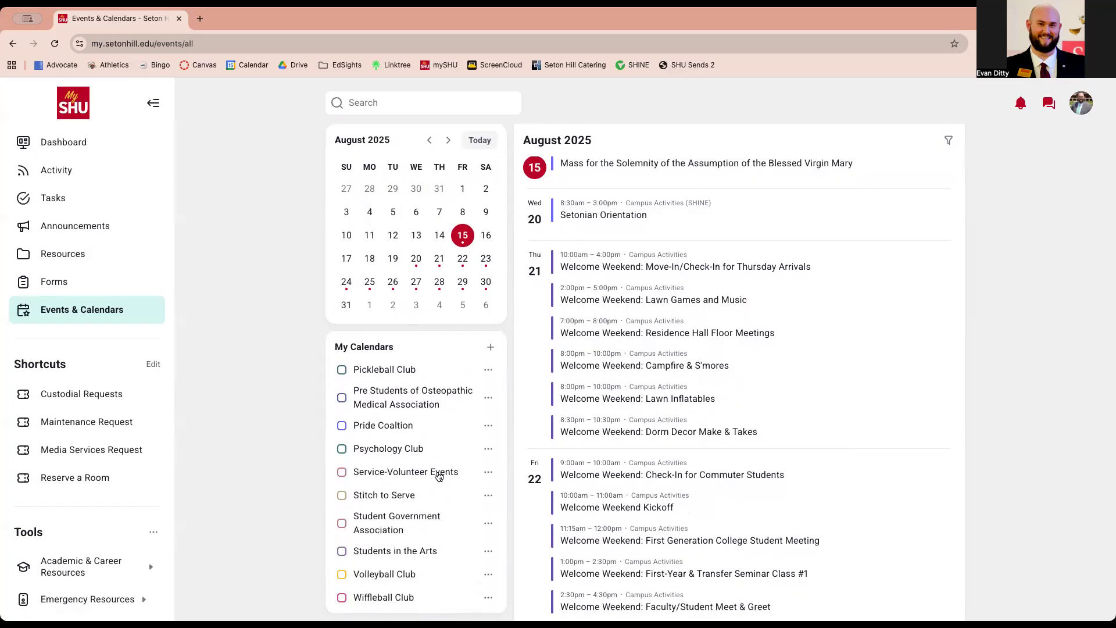
scroll(438, 475, "up", 13)
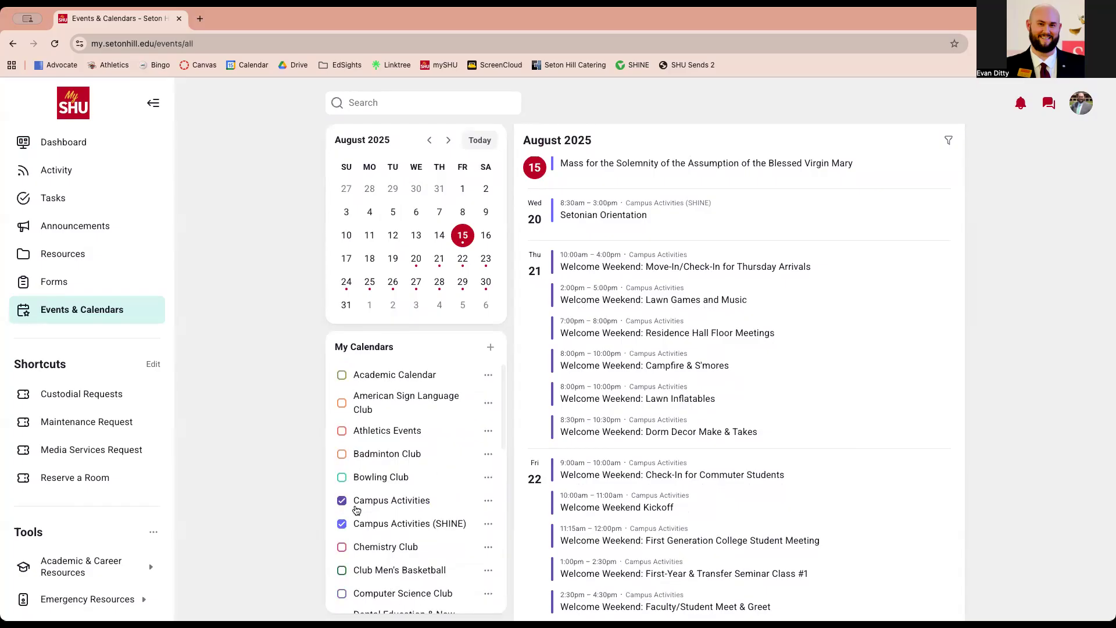
left_click(342, 376)
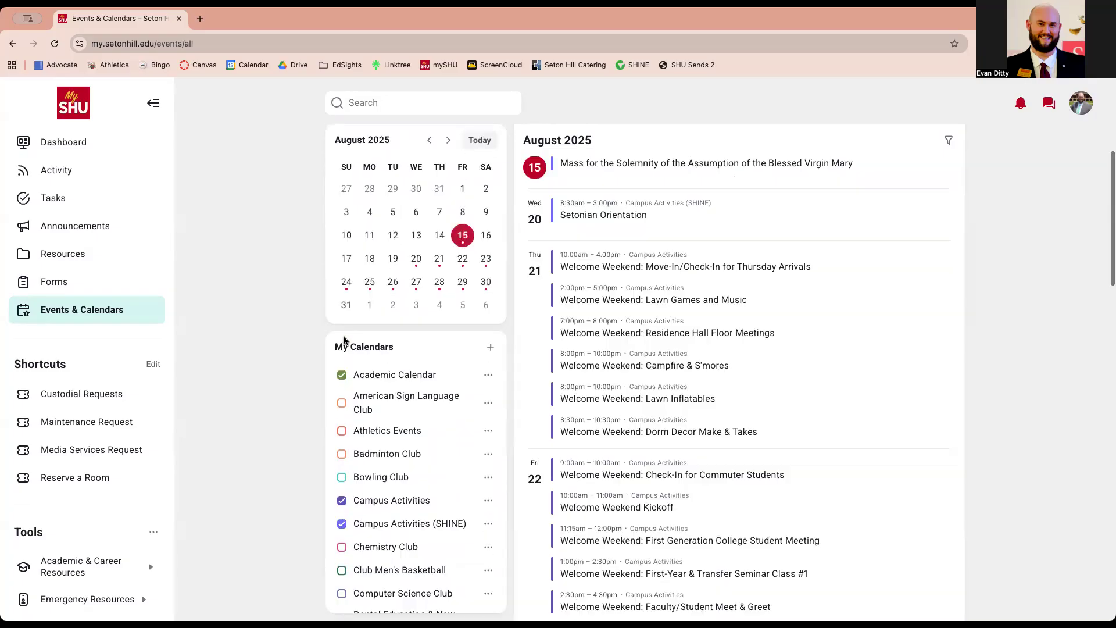
left_click(341, 375)
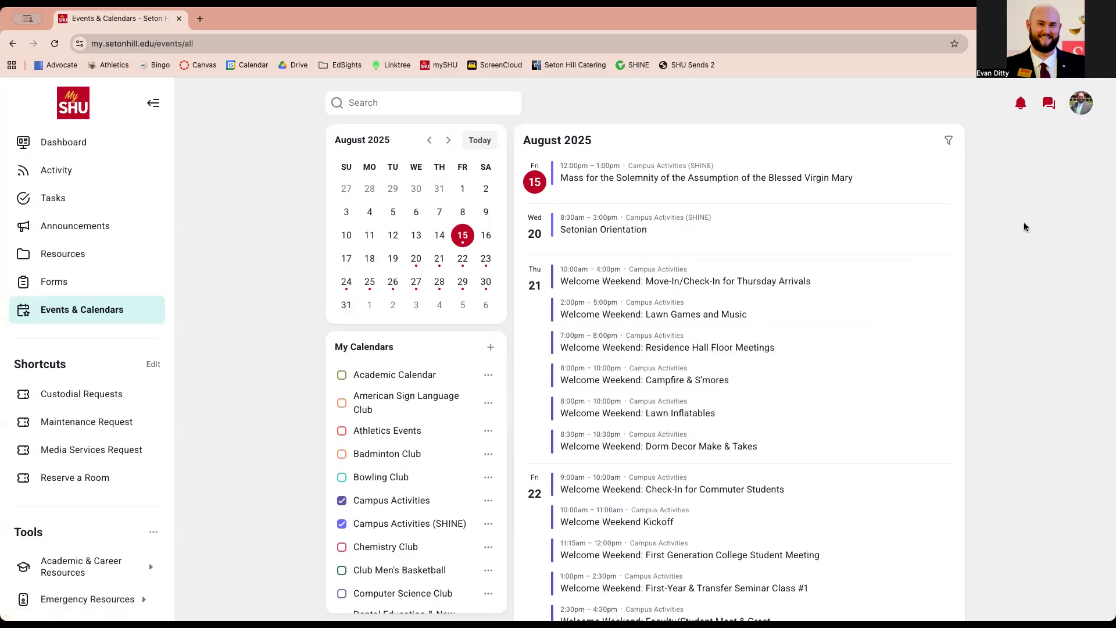
scroll(1024, 227, "up", 3)
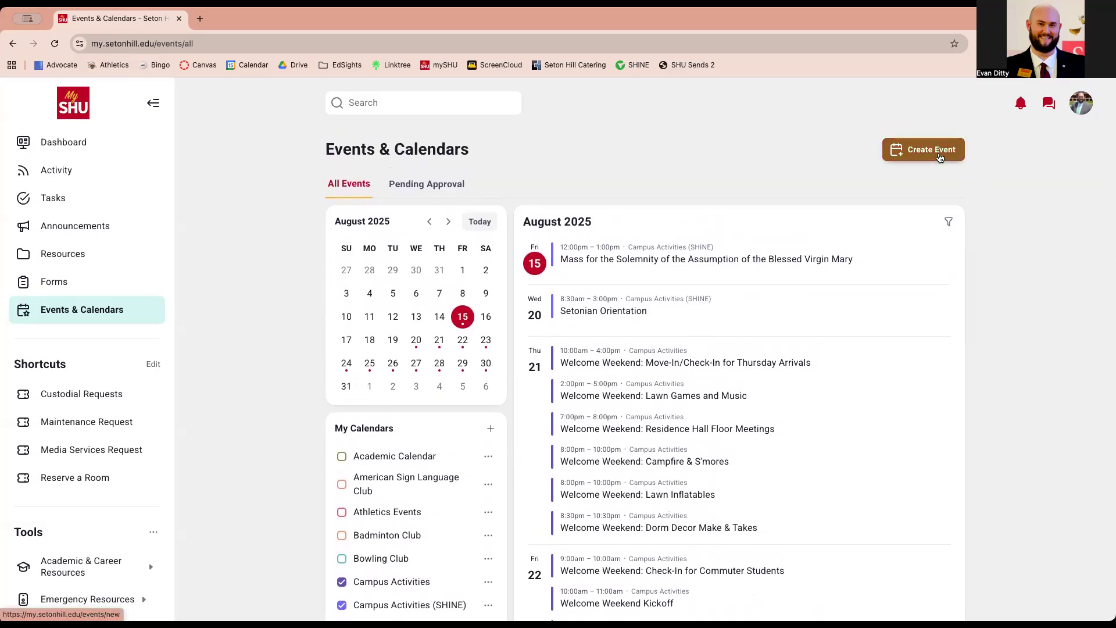
Start a new event and look at the name and Calendar fields without filling them
left_click(940, 158)
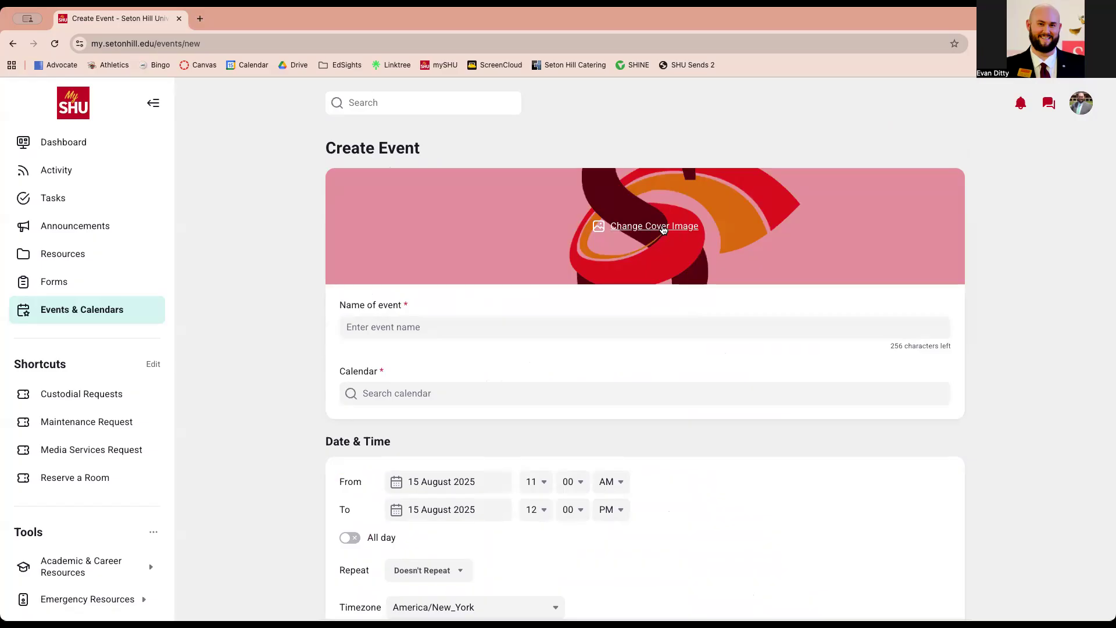
left_click(511, 335)
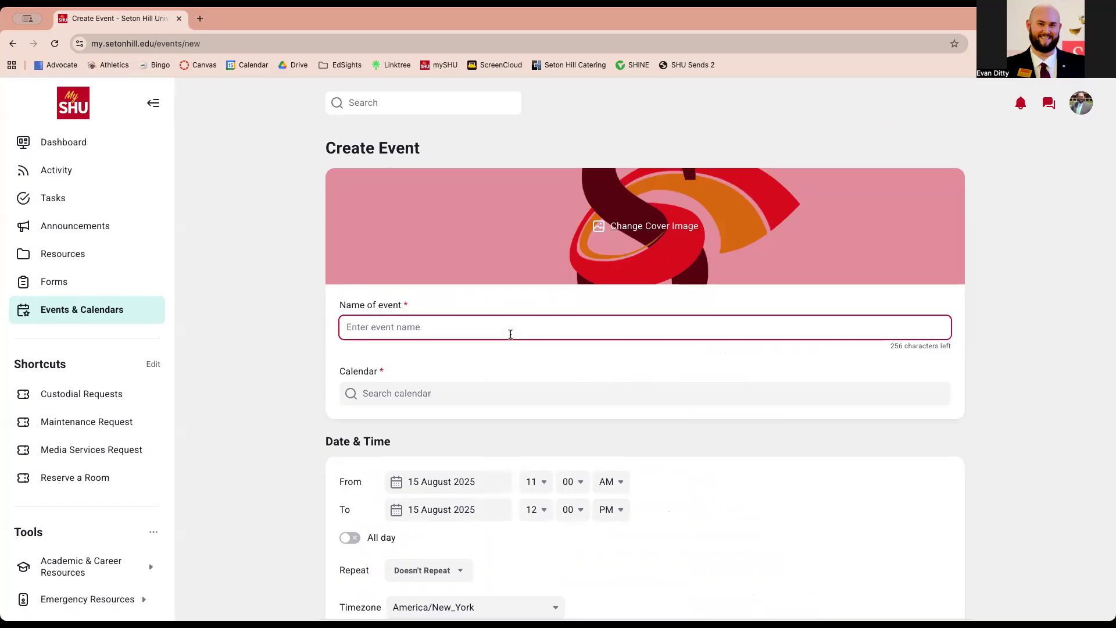
left_click(495, 389)
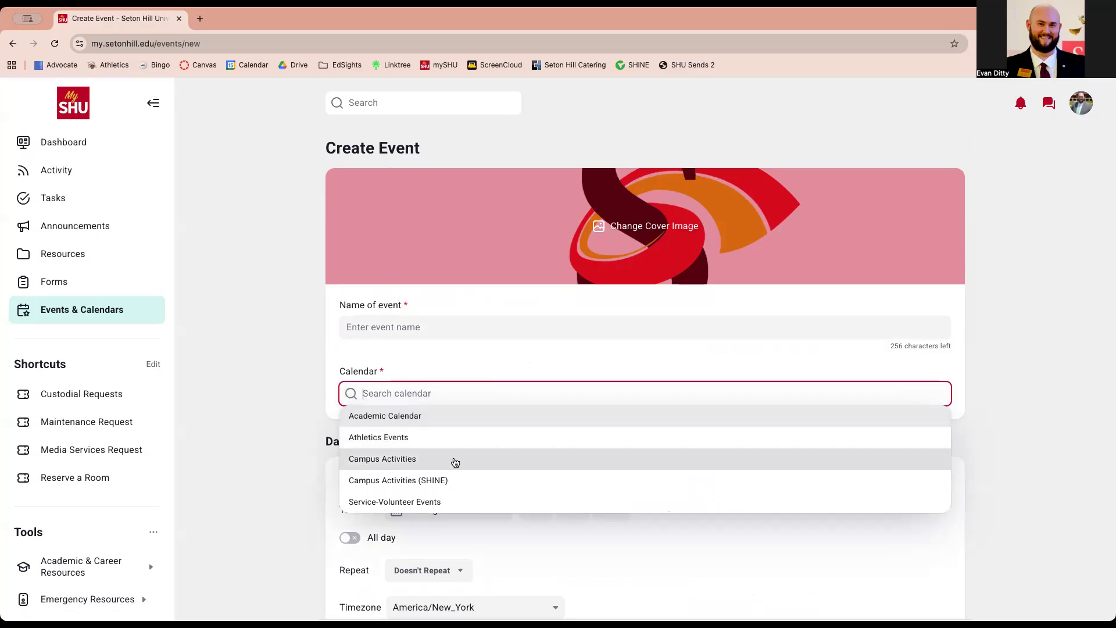
left_click(308, 429)
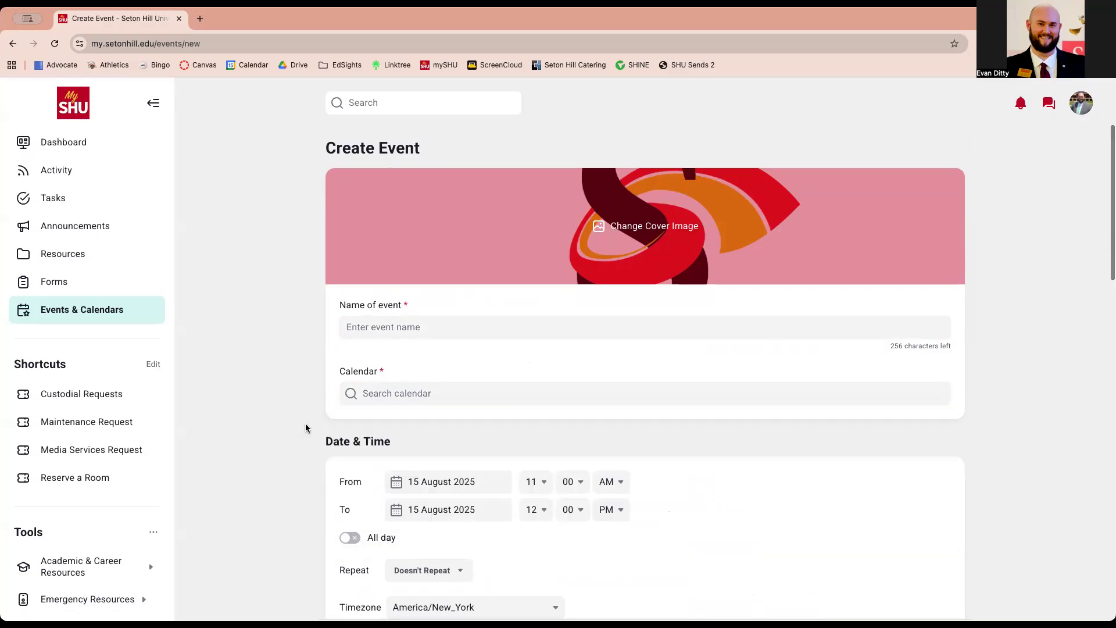
Toggle 'Schedule to publish later' on and back off
scroll(305, 423, "down", 3)
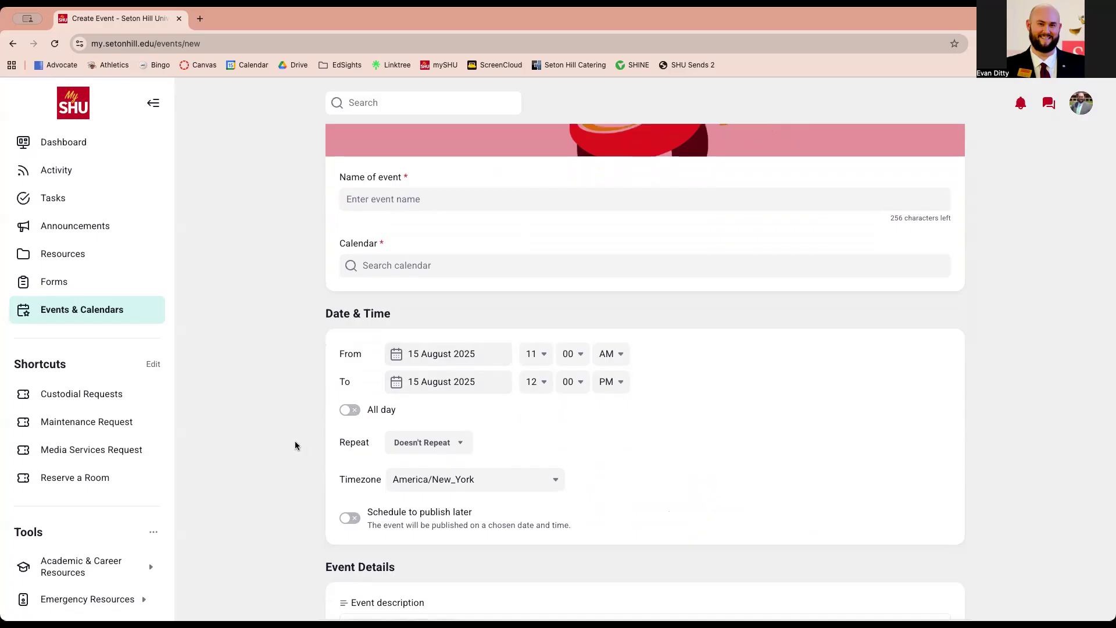
scroll(295, 446, "down", 5)
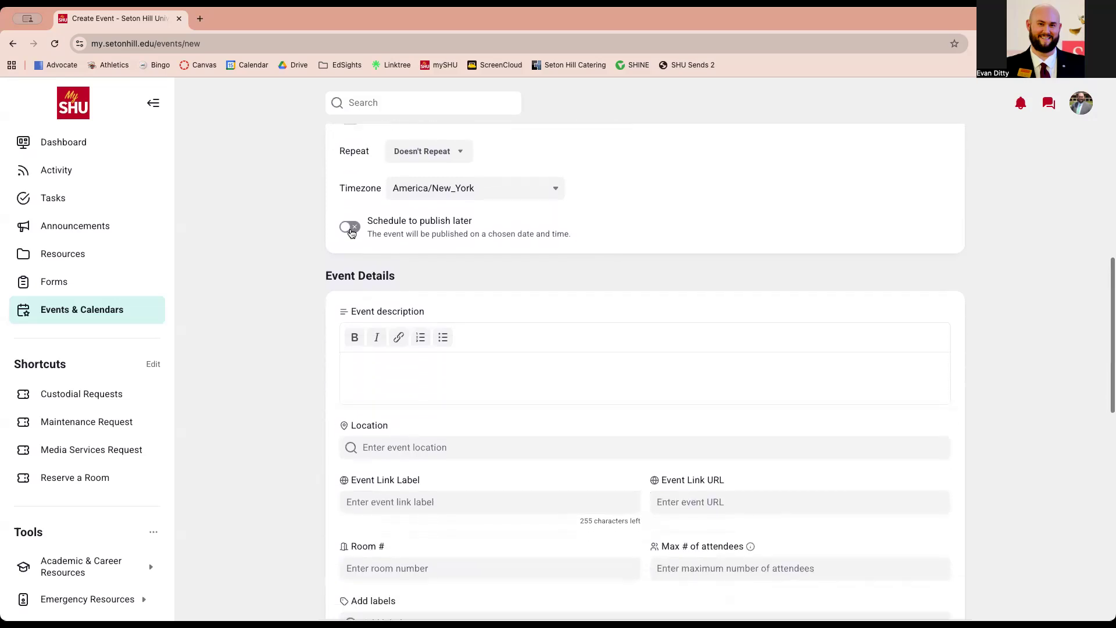
left_click(350, 229)
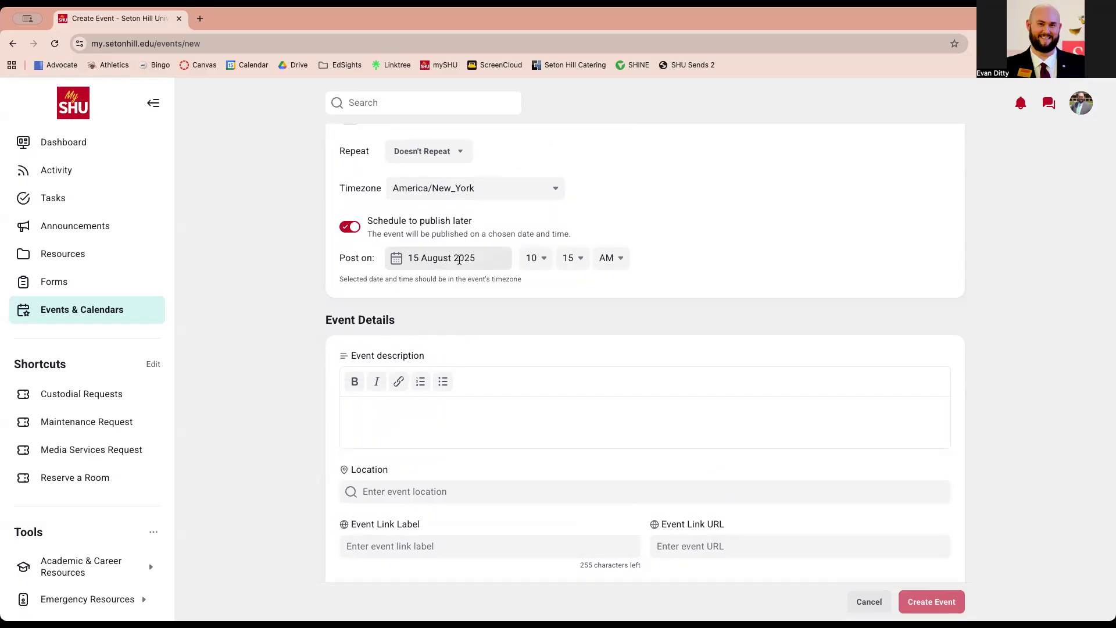
left_click(351, 227)
scroll(402, 300, "down", 2)
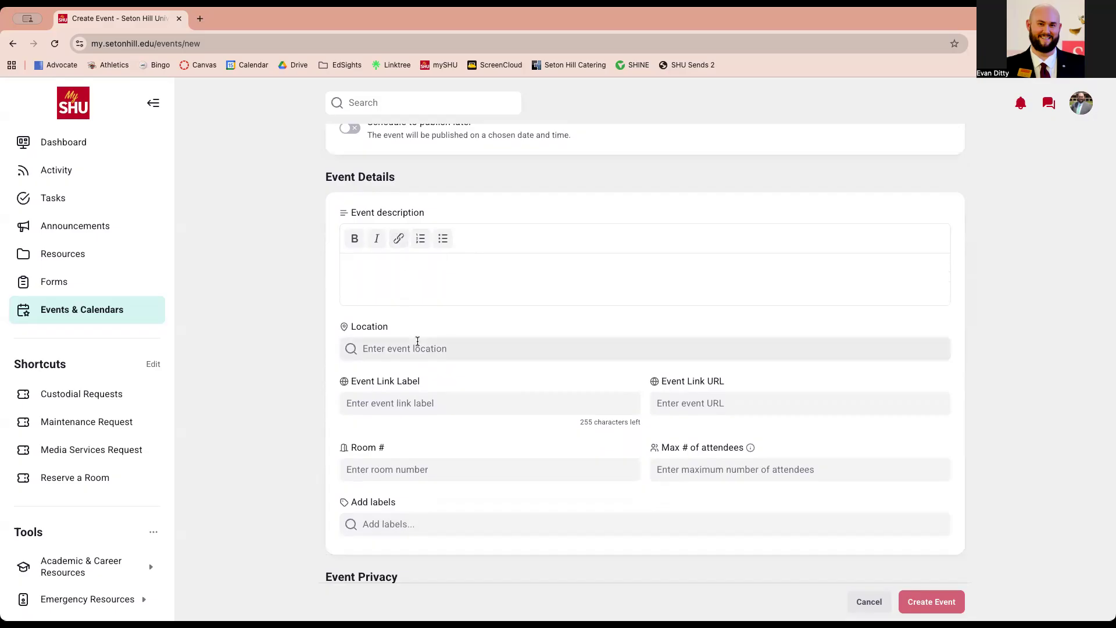
Set the event location to Seton Hill Arts Center, Greensburg, PA
scroll(417, 337, "down", 1)
left_click(445, 287)
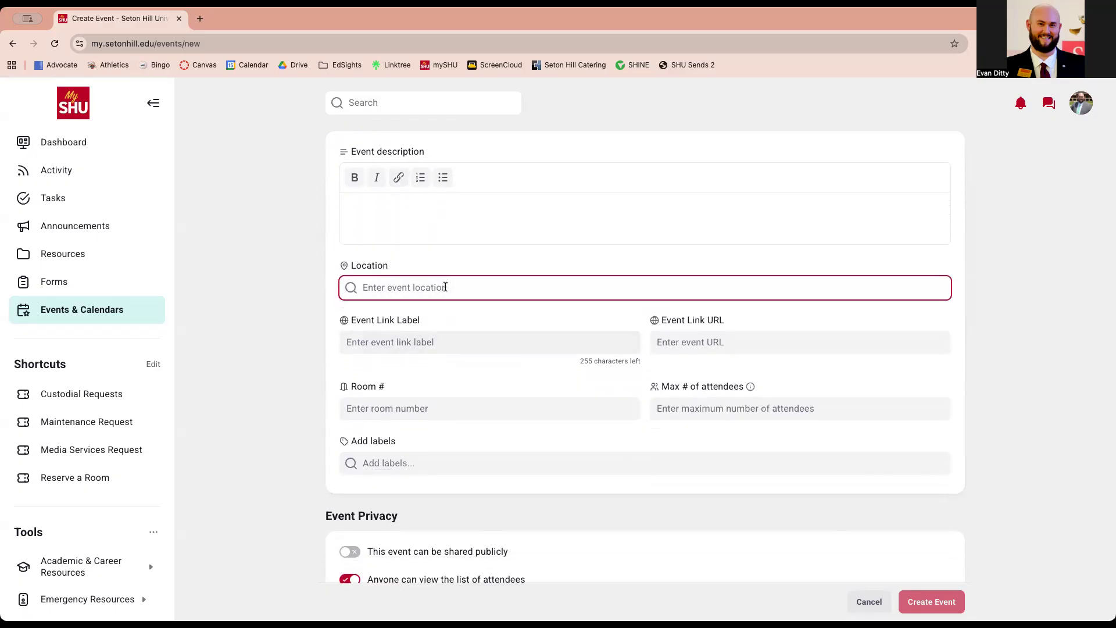
type("Seton Hill")
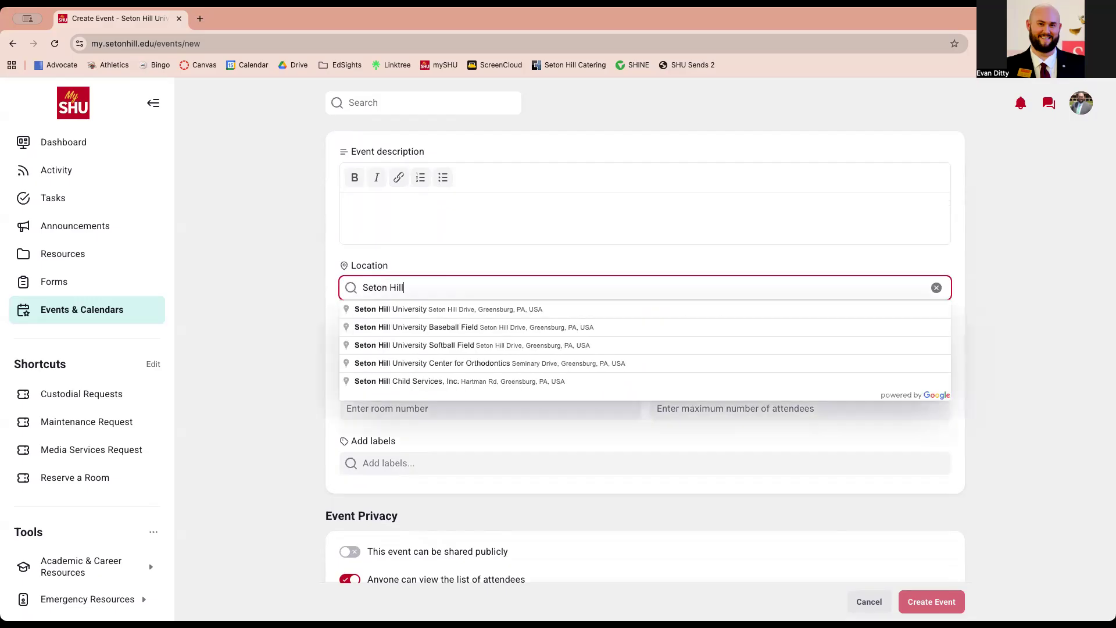
type(" Art")
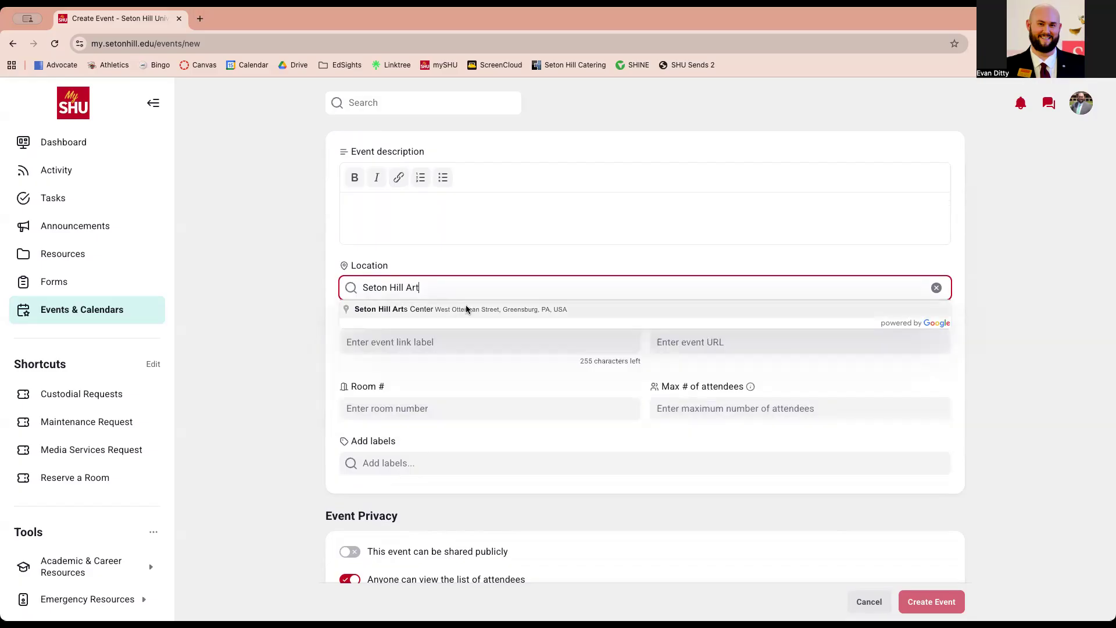
left_click(466, 310)
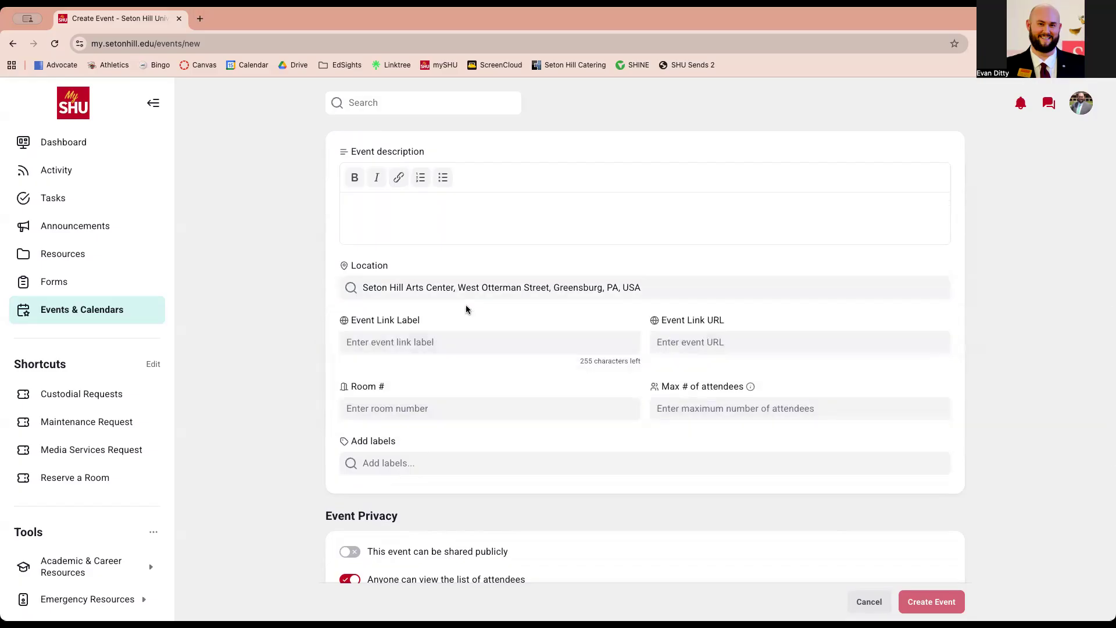
Enter Art Yard as the event's room
scroll(465, 309, "down", 1)
left_click(432, 369)
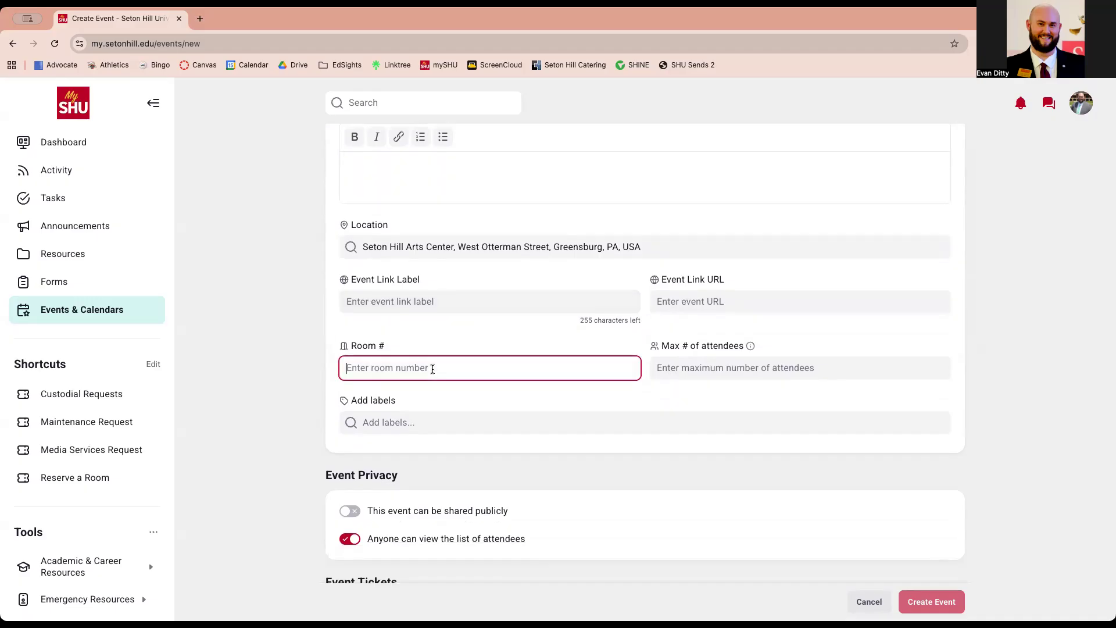
type("Art Yard")
Replace the location with The Katherine Mabis McKenna Center at Seton Hill University
triple_click(511, 256)
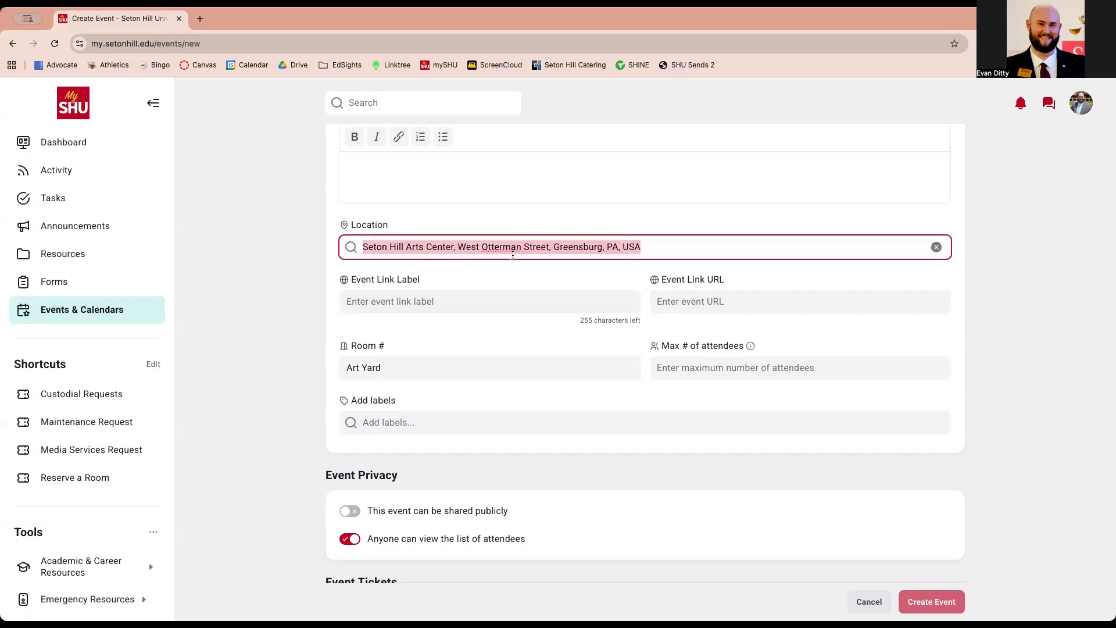
type("M")
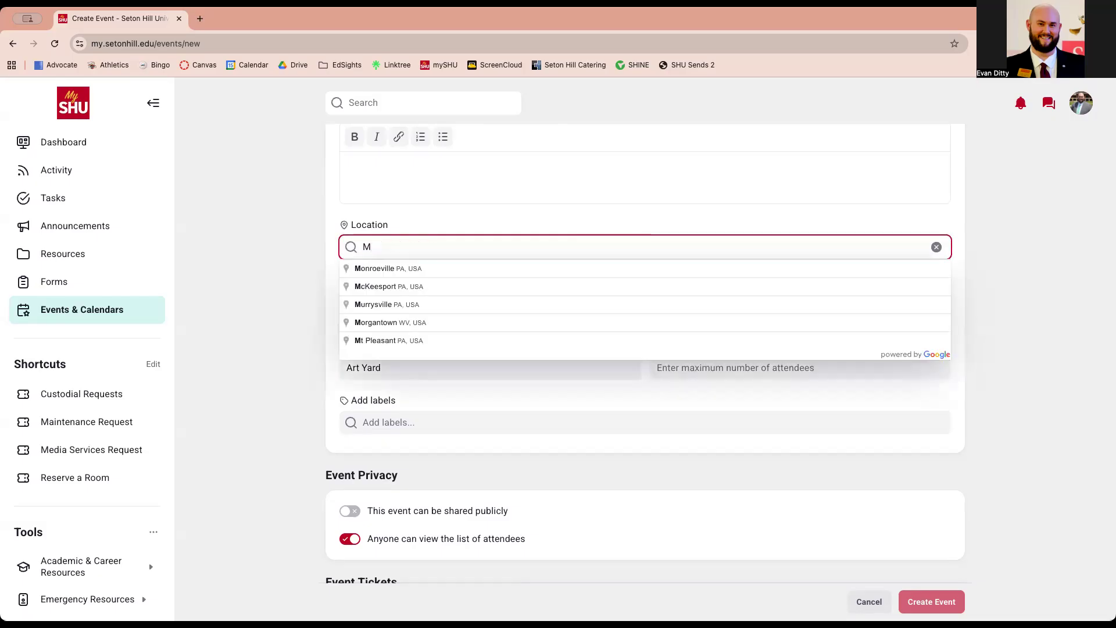
type("Cke")
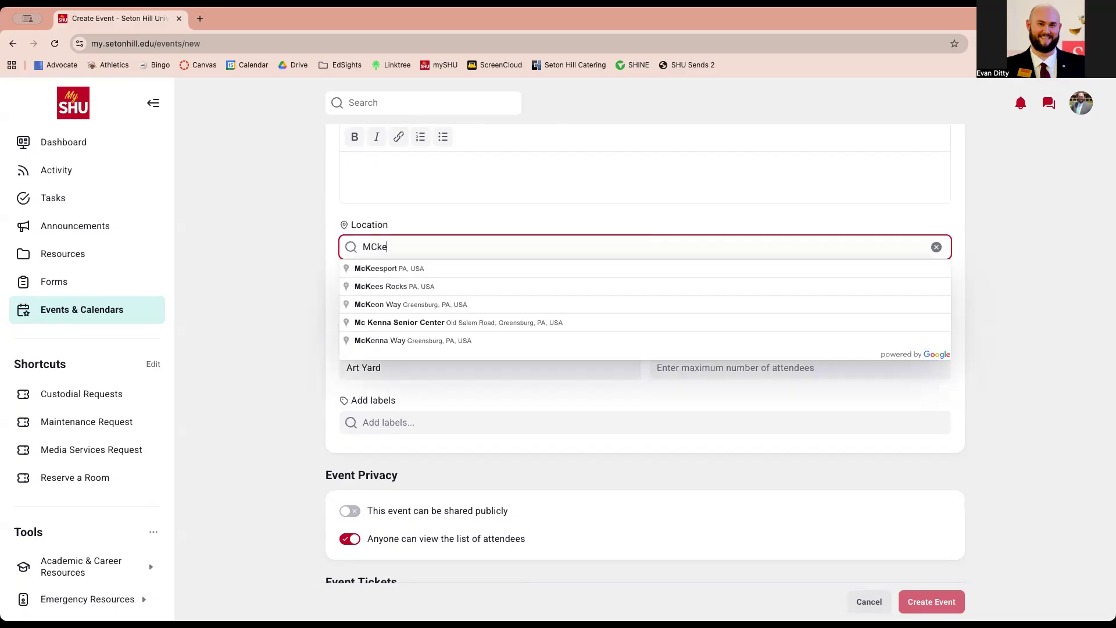
type("nna")
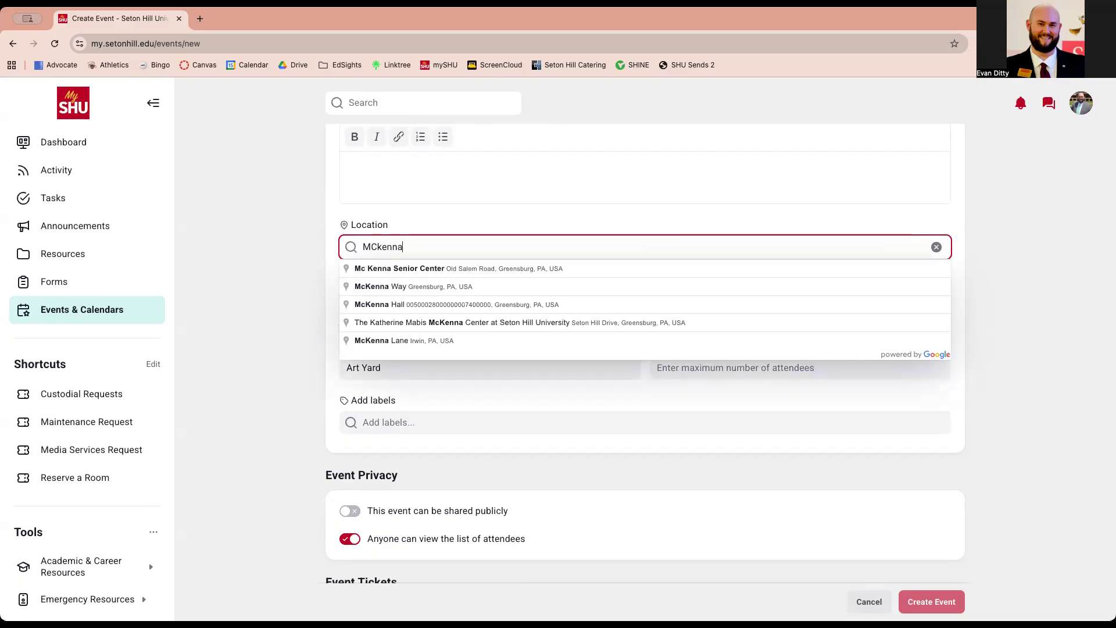
left_click(523, 324)
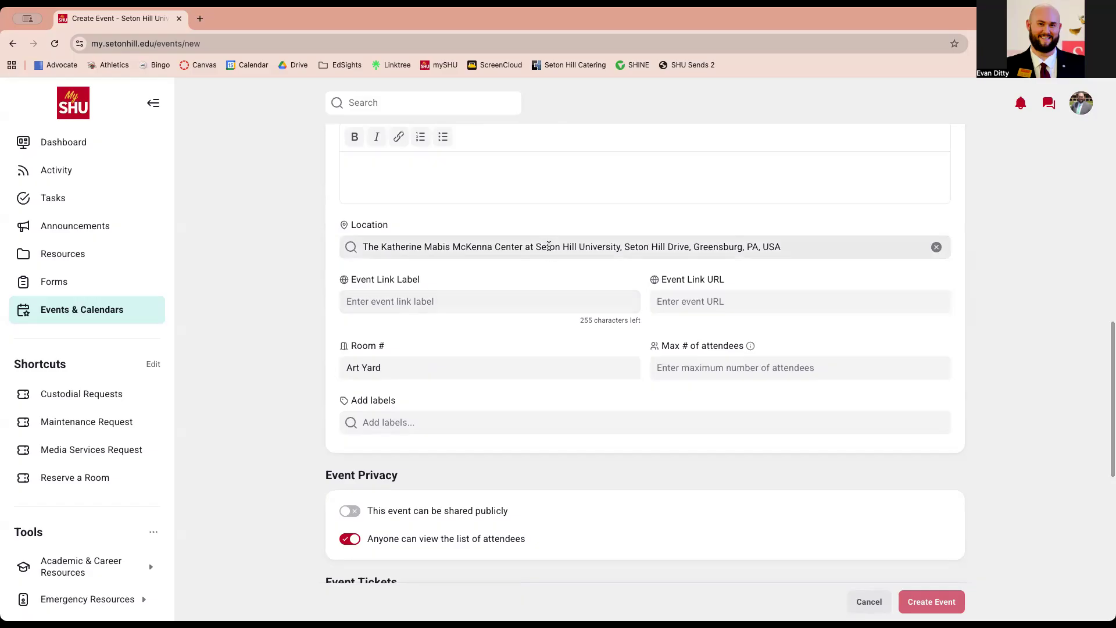
Change the room from Art Yard to McKenna Center Gym
left_click(522, 360)
key("super+a")
key("BackSpace")
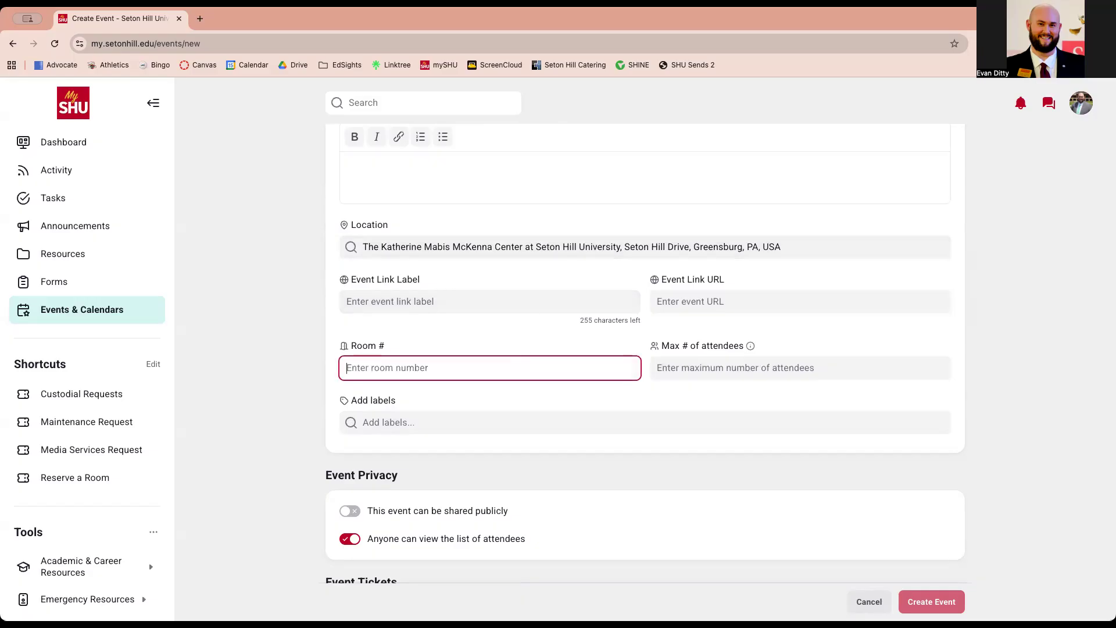
type("McKenna")
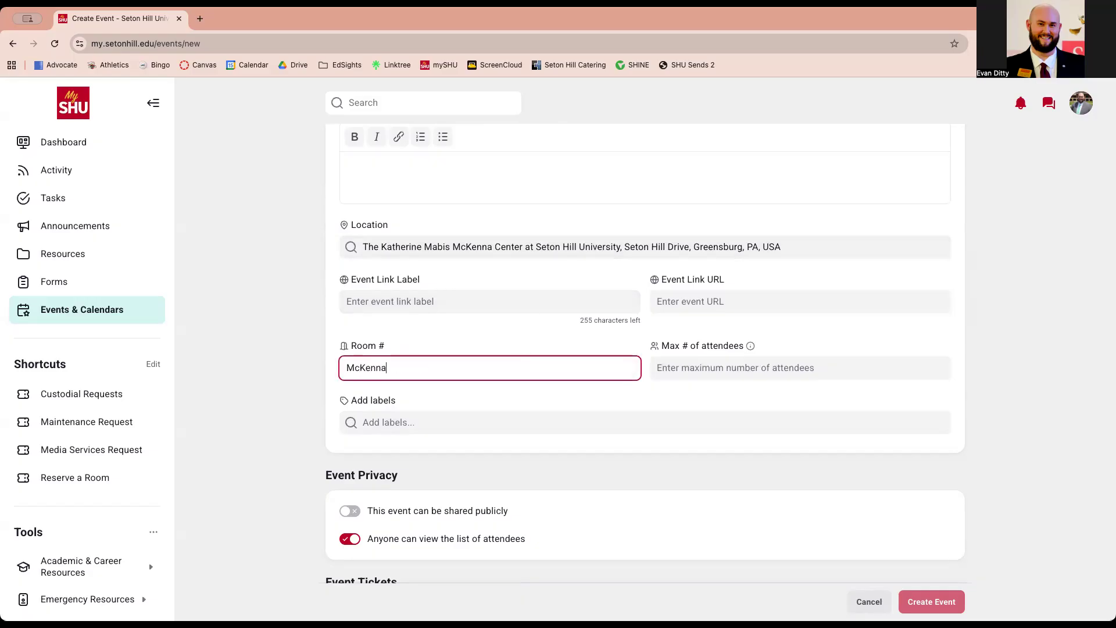
type(" Center Gym")
left_click(436, 337)
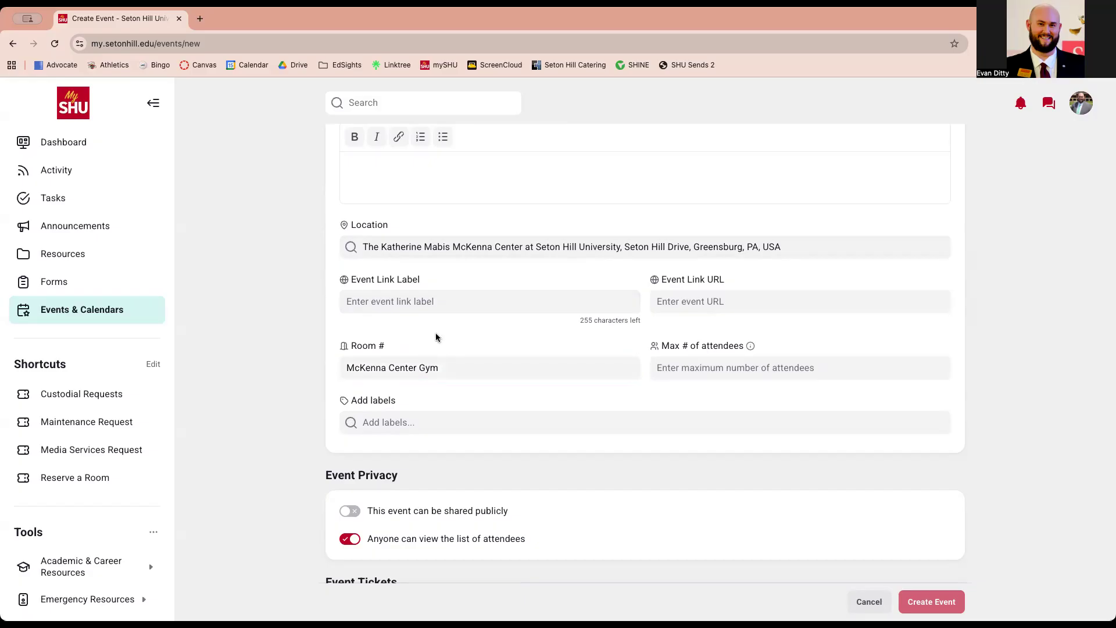
Clear the Location and Room # fields
left_click(445, 300)
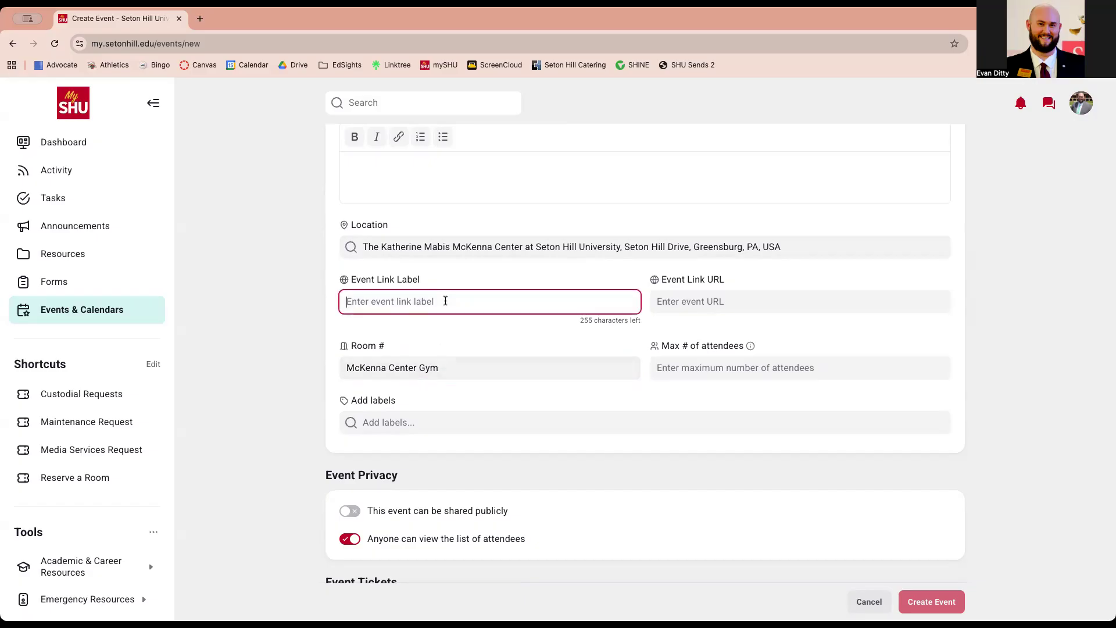
left_click(694, 302)
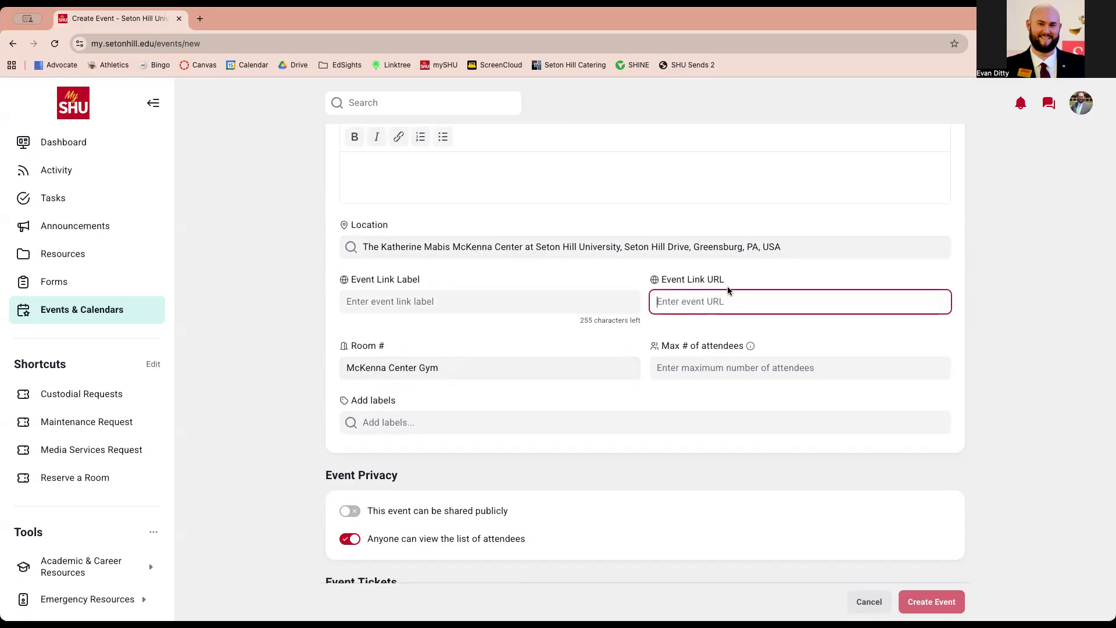
left_click(540, 292)
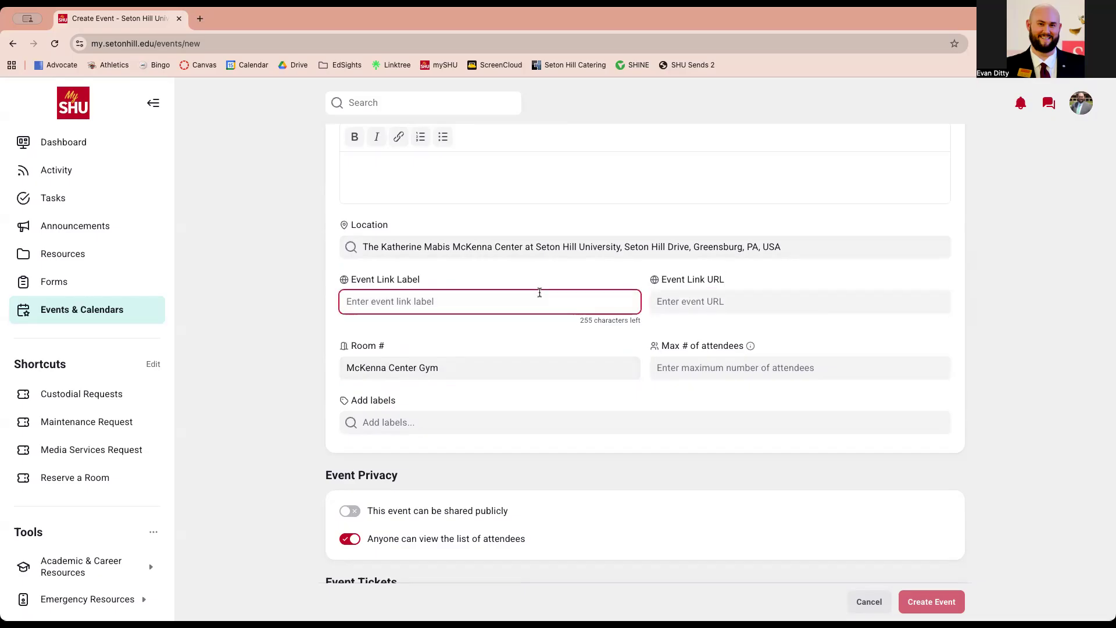
triple_click(570, 248)
key("BackSpace")
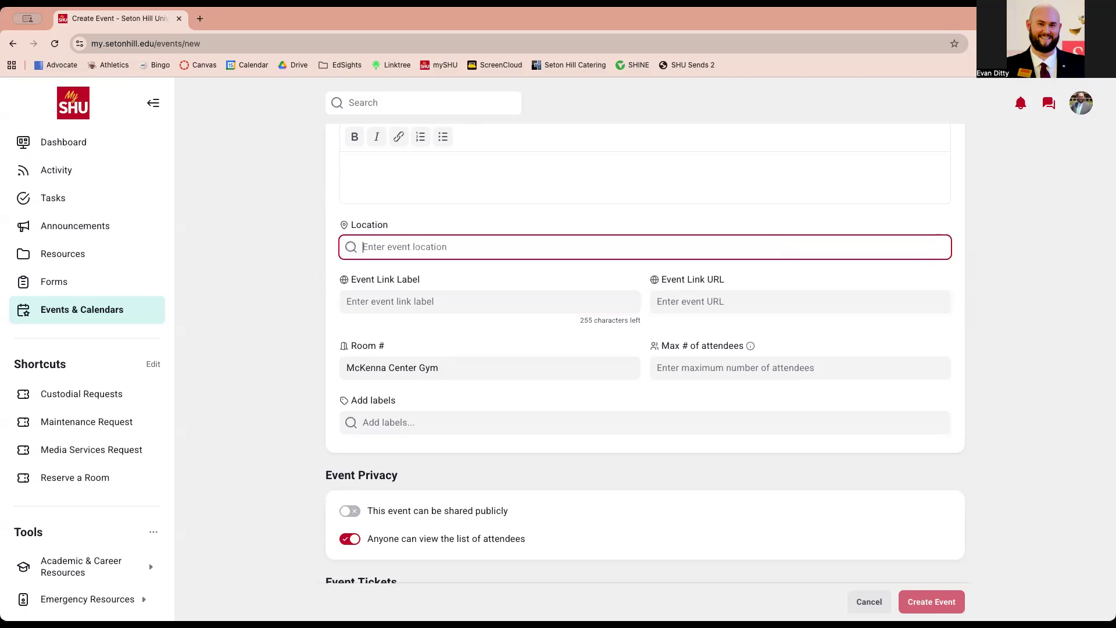
triple_click(527, 366)
key("BackSpace")
Enter link label 'September Freedom Series' and link URL 'zoom link here'
left_click(512, 302)
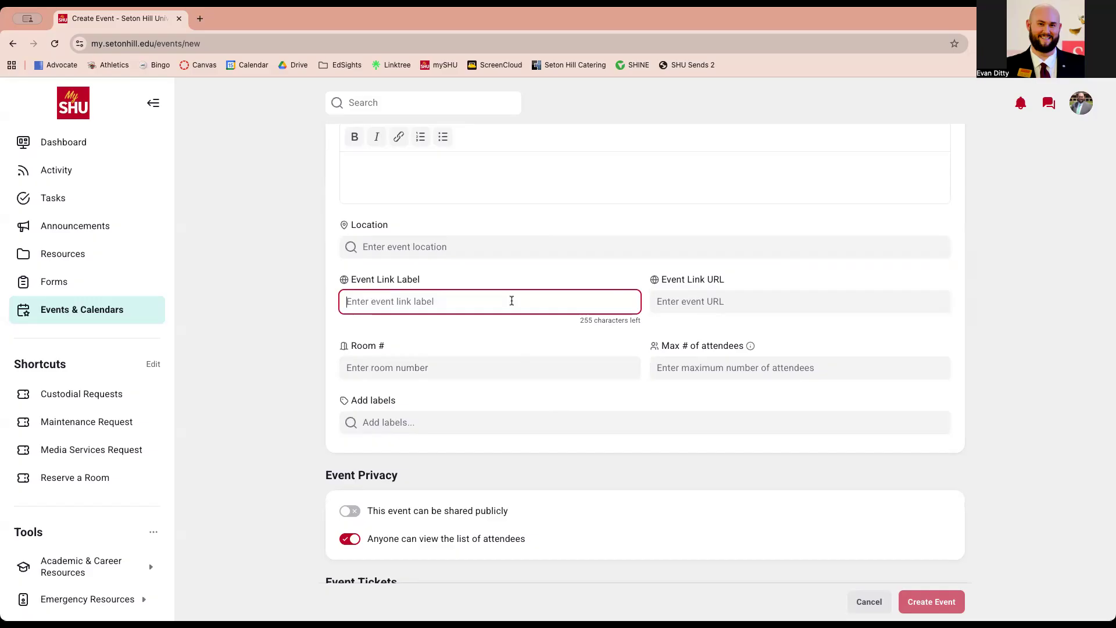
type("F")
key("BackSpace")
type("September Freedom Series")
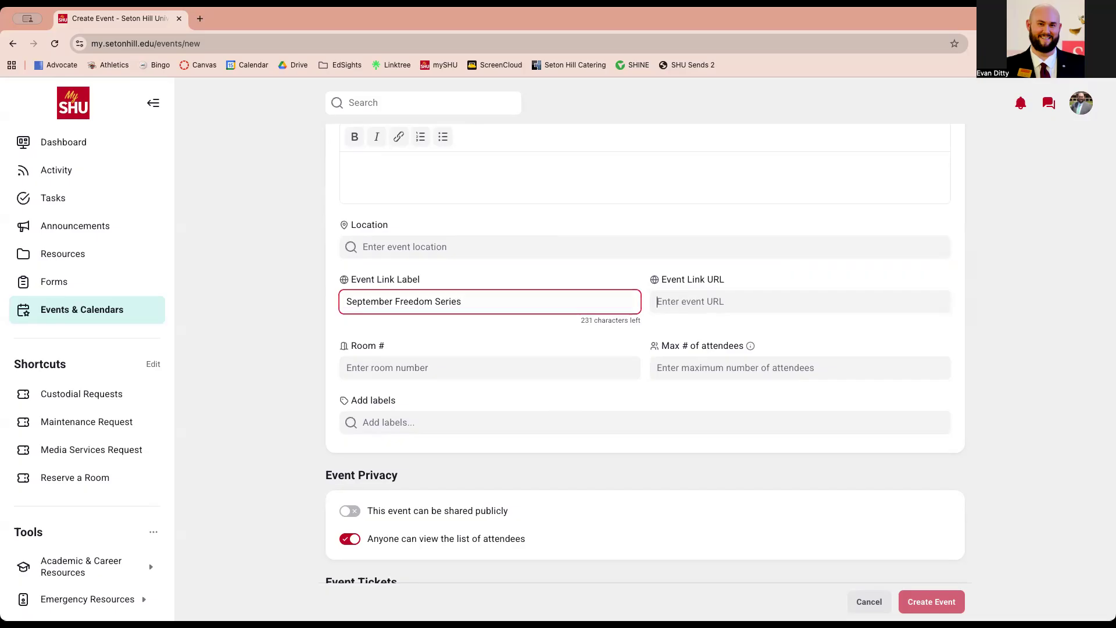
key("Tab")
type("zoom link here")
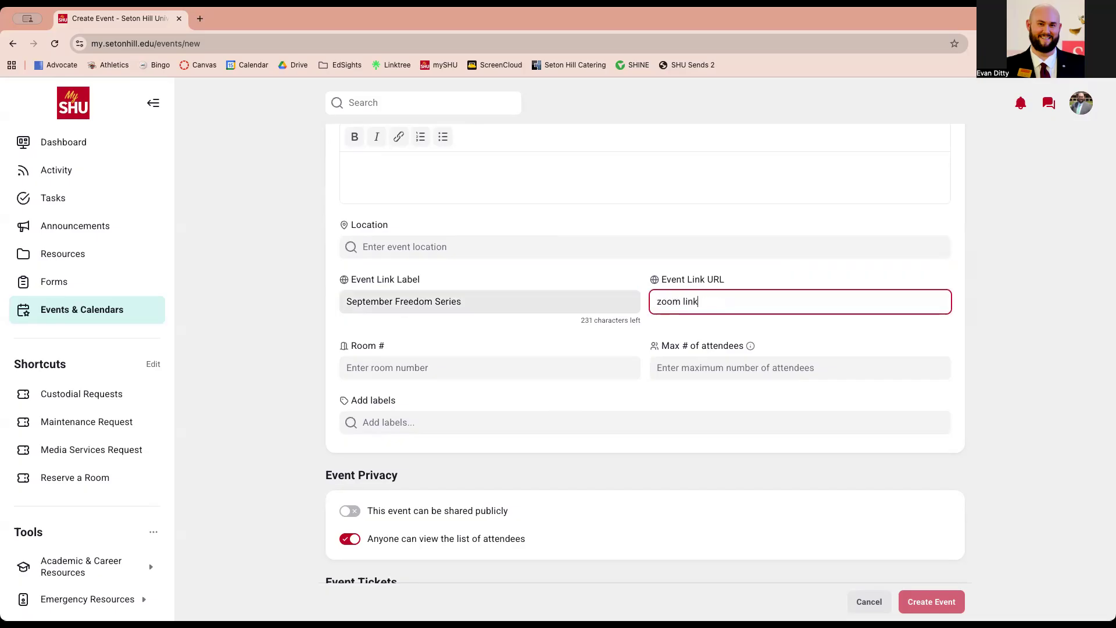
Delete the sample Event Link Label and Link URL text
triple_click(506, 302)
key("BackSpace")
left_click(548, 241)
triple_click(714, 304)
key("BackSpace")
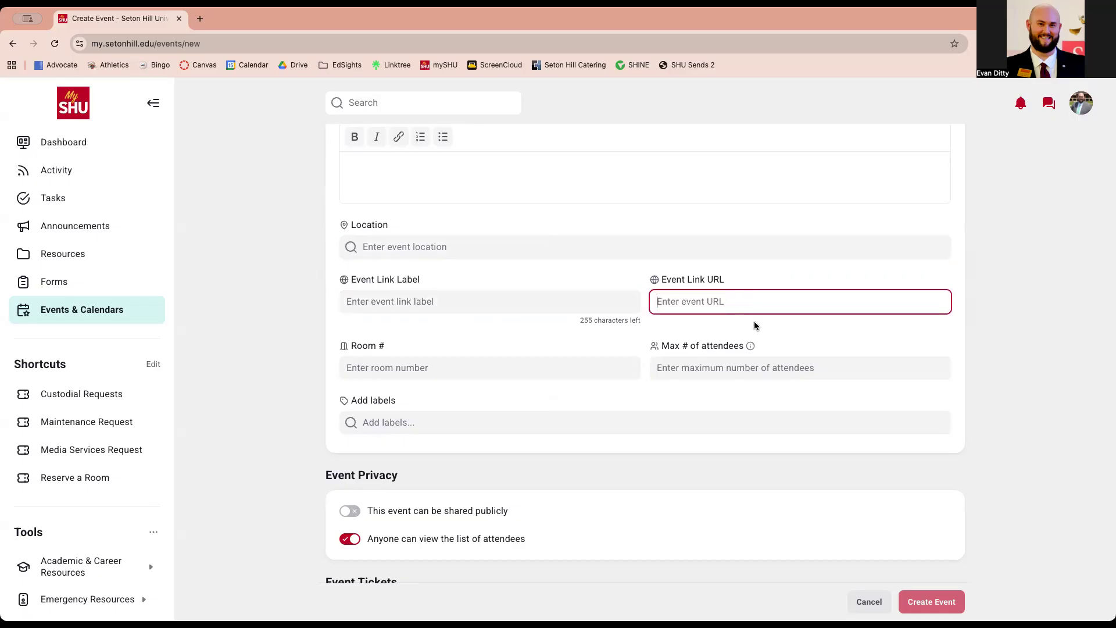
Replace the spinner value of 2 with 50 in Max # of attendees
left_click(796, 374)
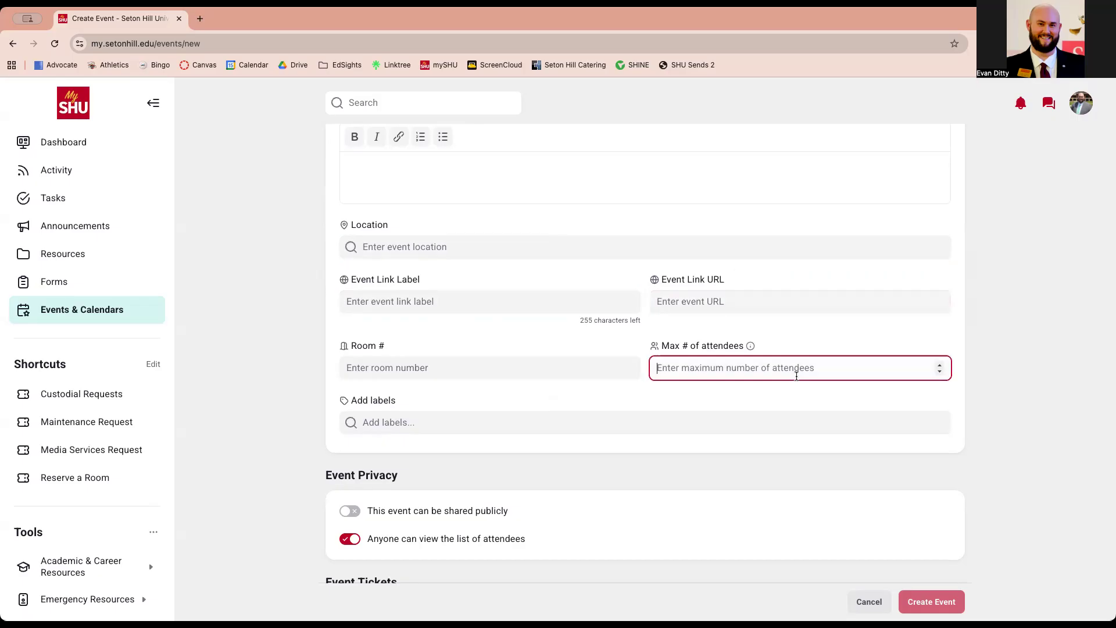
left_click(939, 365)
left_click(939, 365)
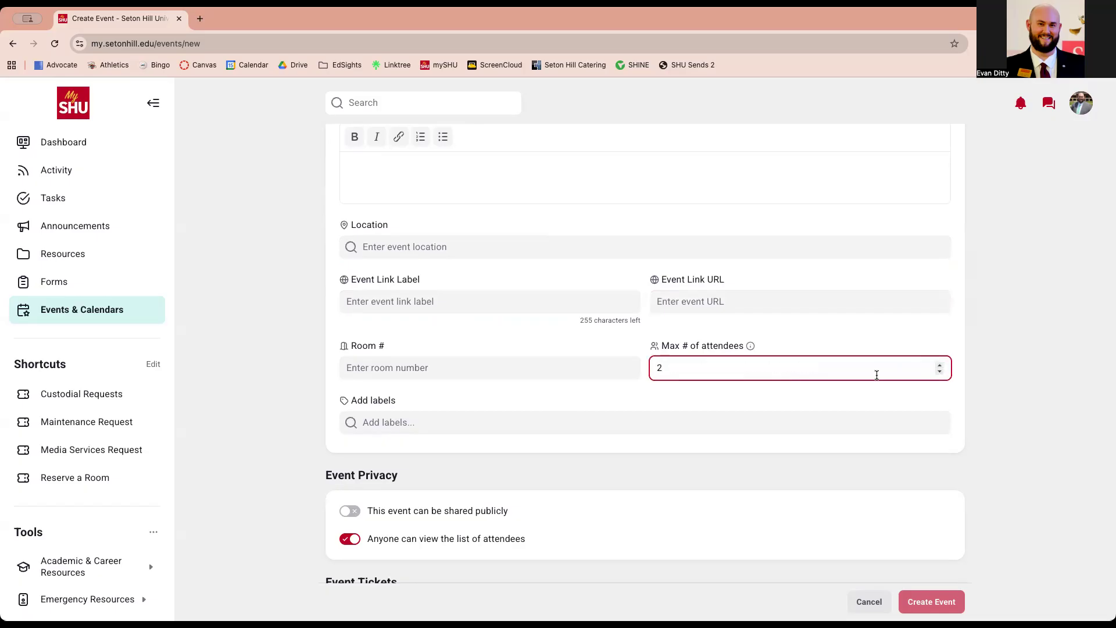
left_click_drag(675, 369, 650, 361)
key("BackSpace")
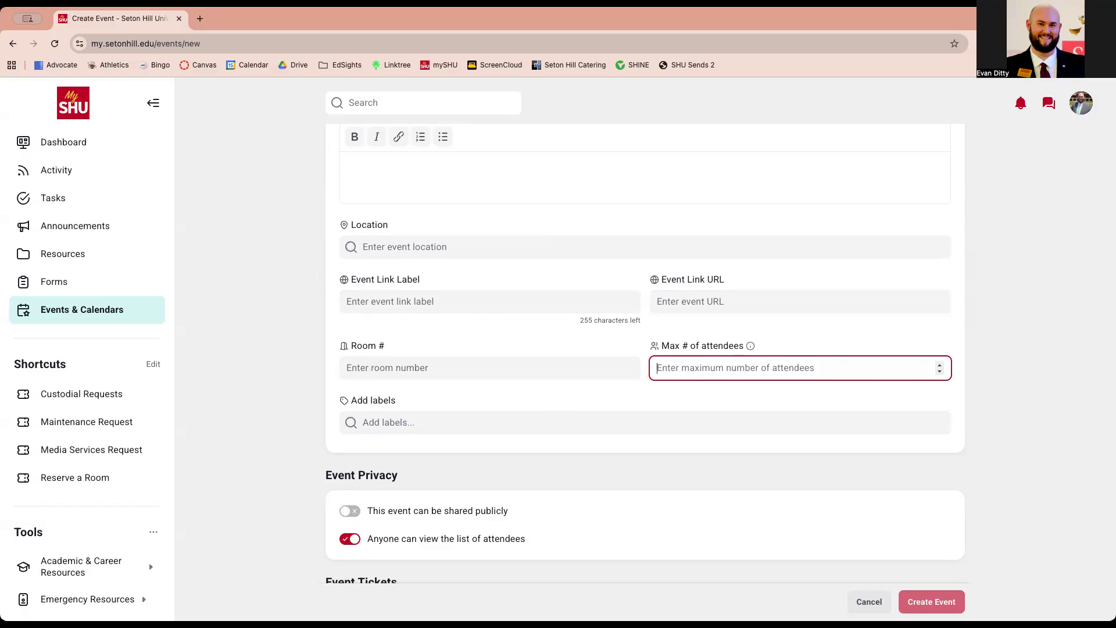
type("50")
left_click(266, 412)
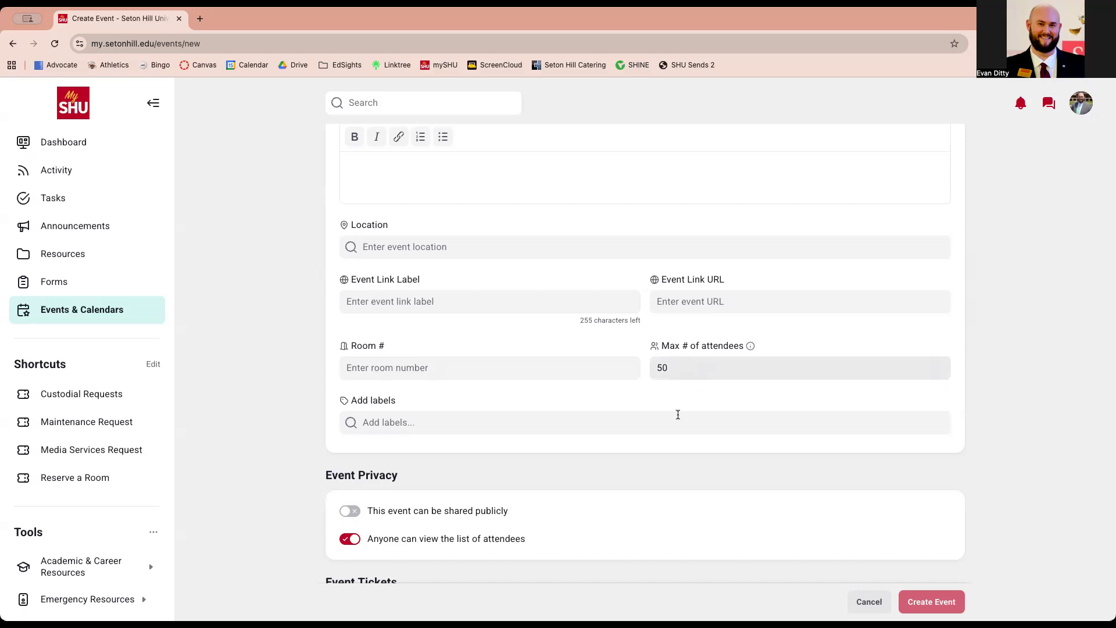
scroll(649, 410, "down", 1)
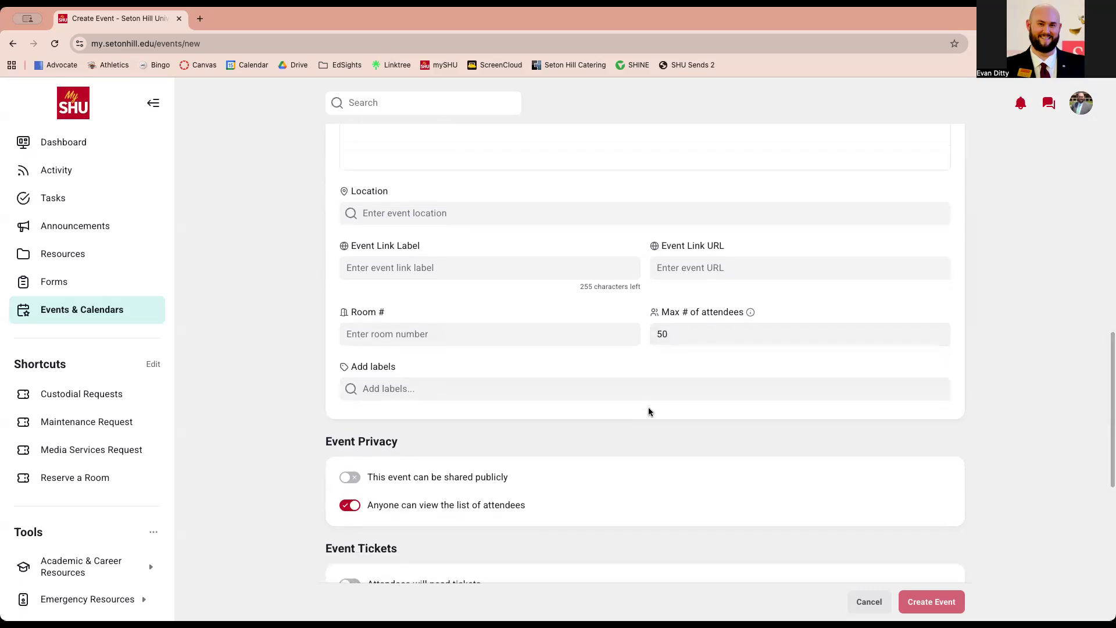
scroll(619, 456, "down", 3)
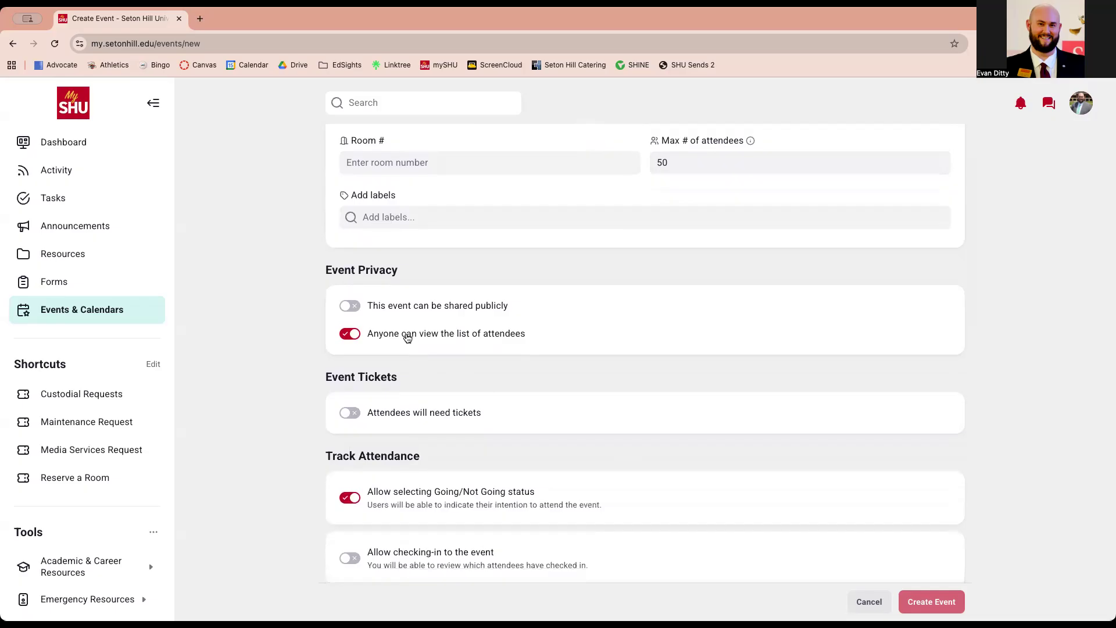
left_click(354, 339)
left_click(355, 340)
scroll(427, 387, "down", 3)
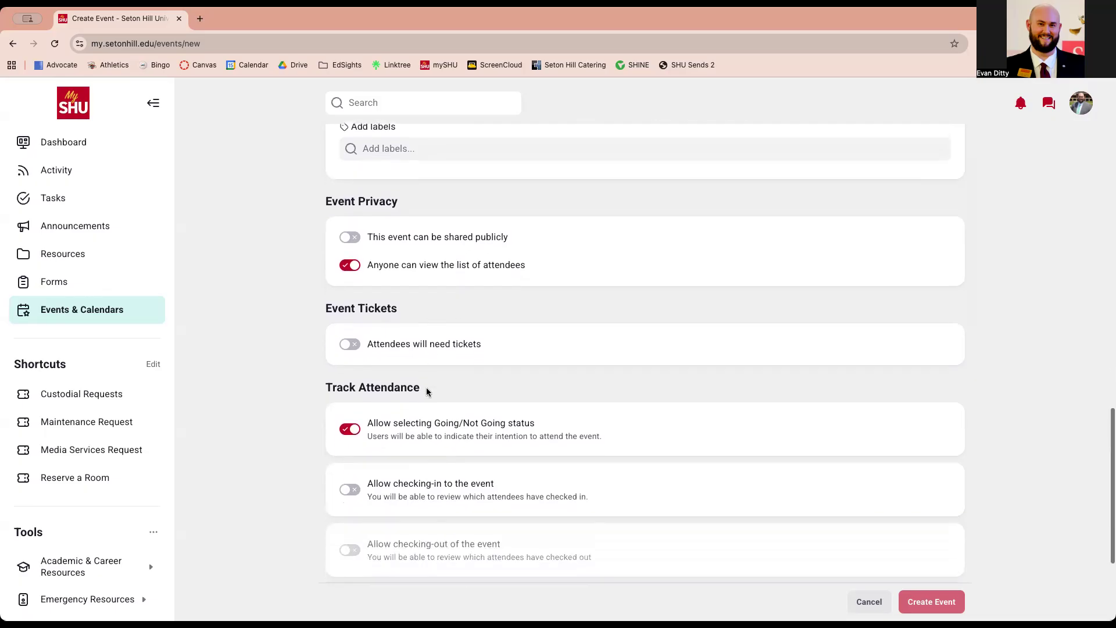
left_click(349, 337)
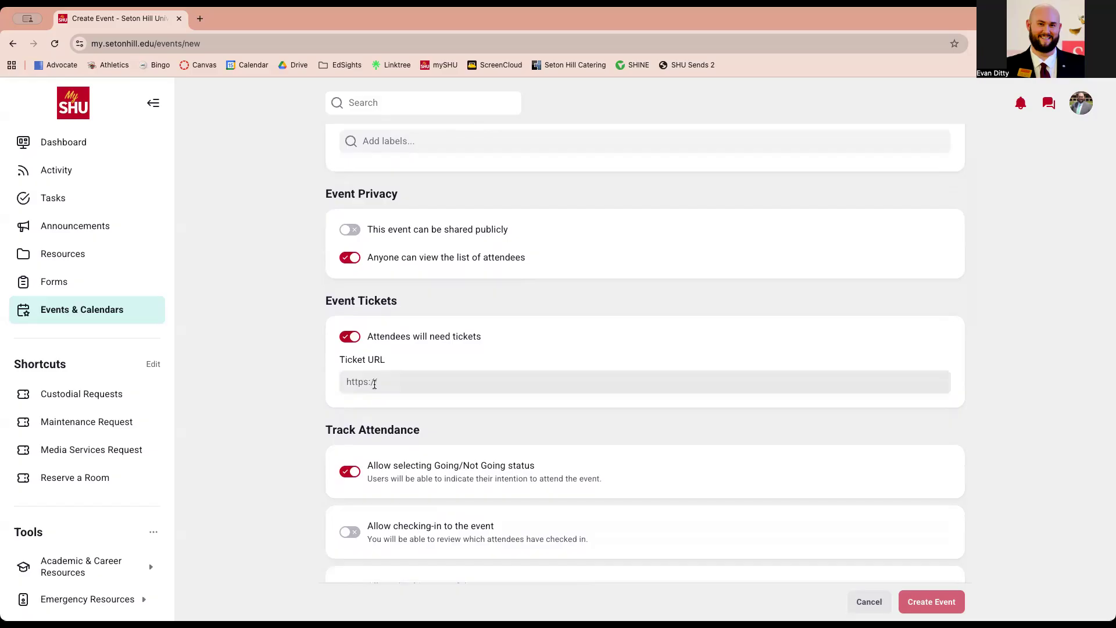
left_click(349, 337)
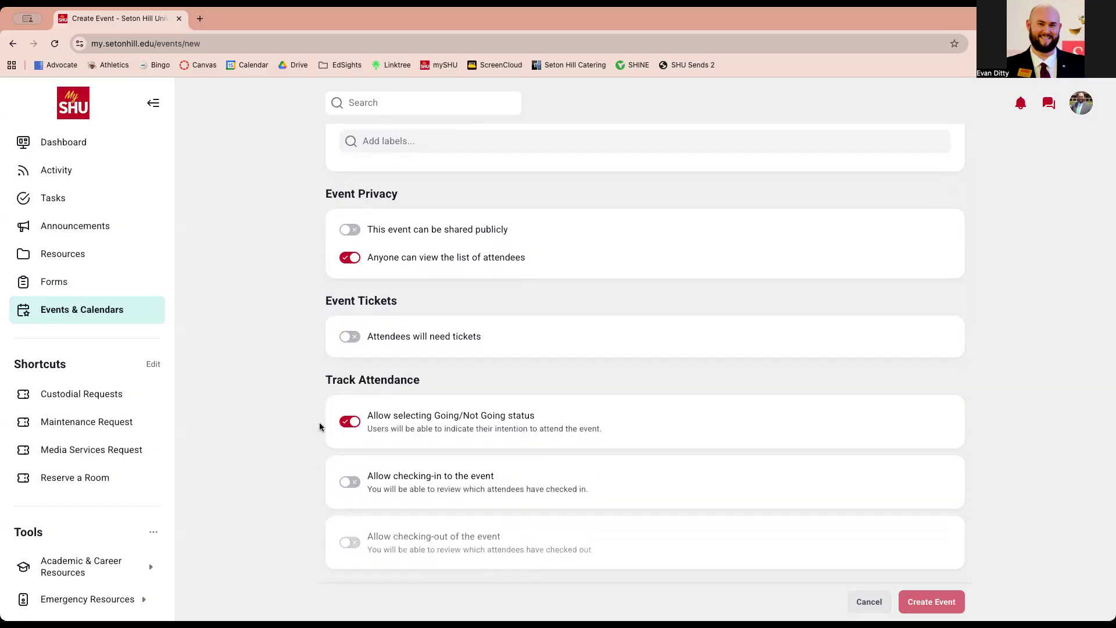
scroll(348, 378, "down", 3)
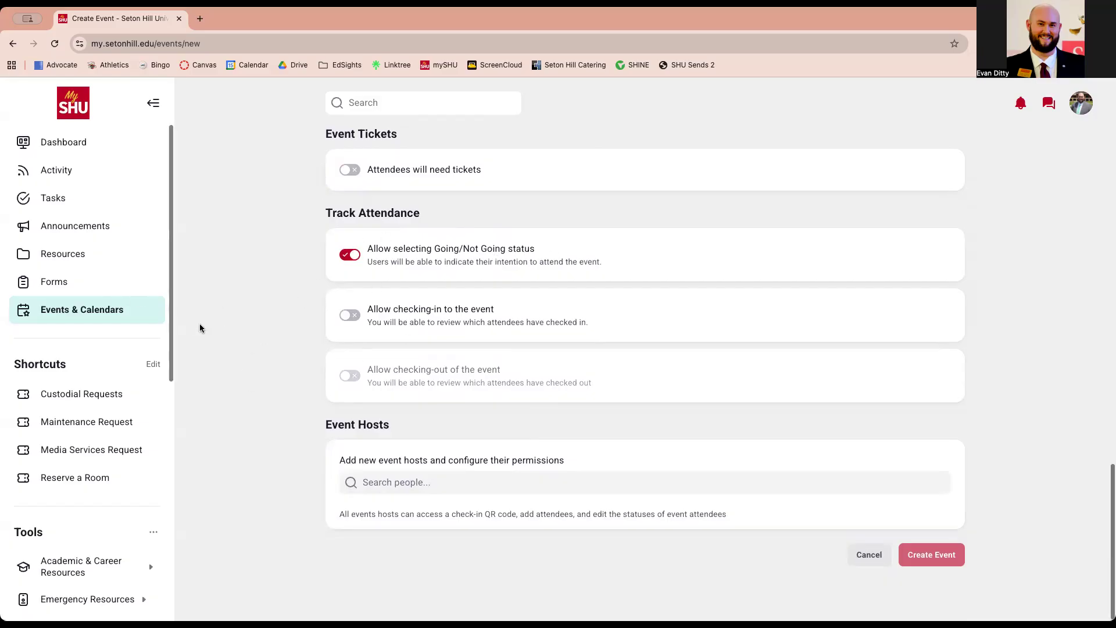
Enable check-in, timed from the event start
left_click(352, 319)
scroll(314, 336, "down", 3)
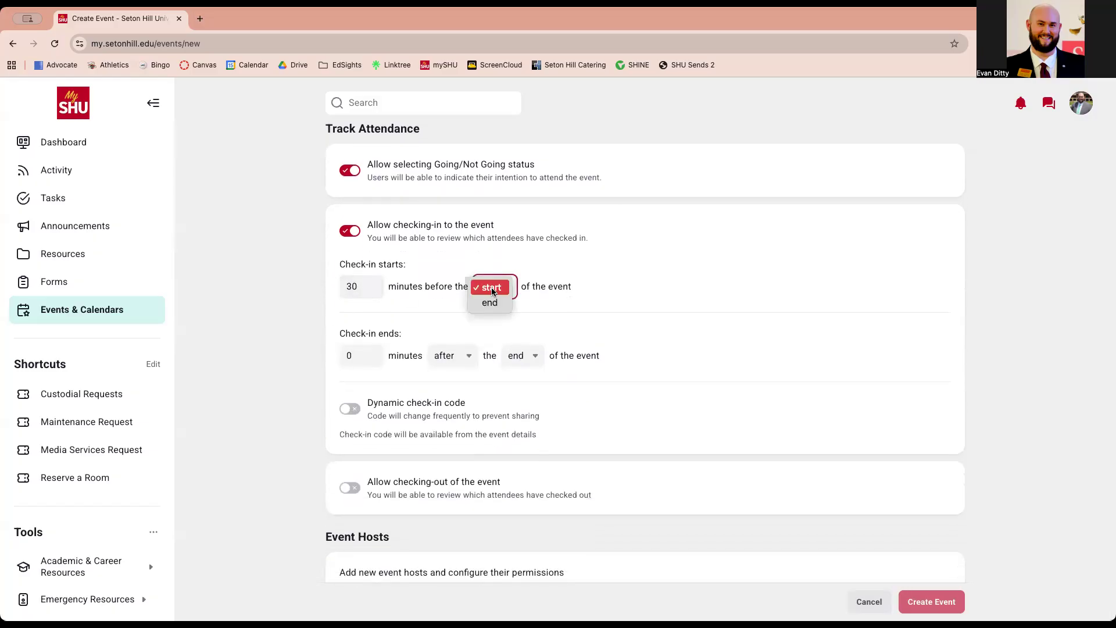
left_click(249, 275)
scroll(337, 374, "down", 1)
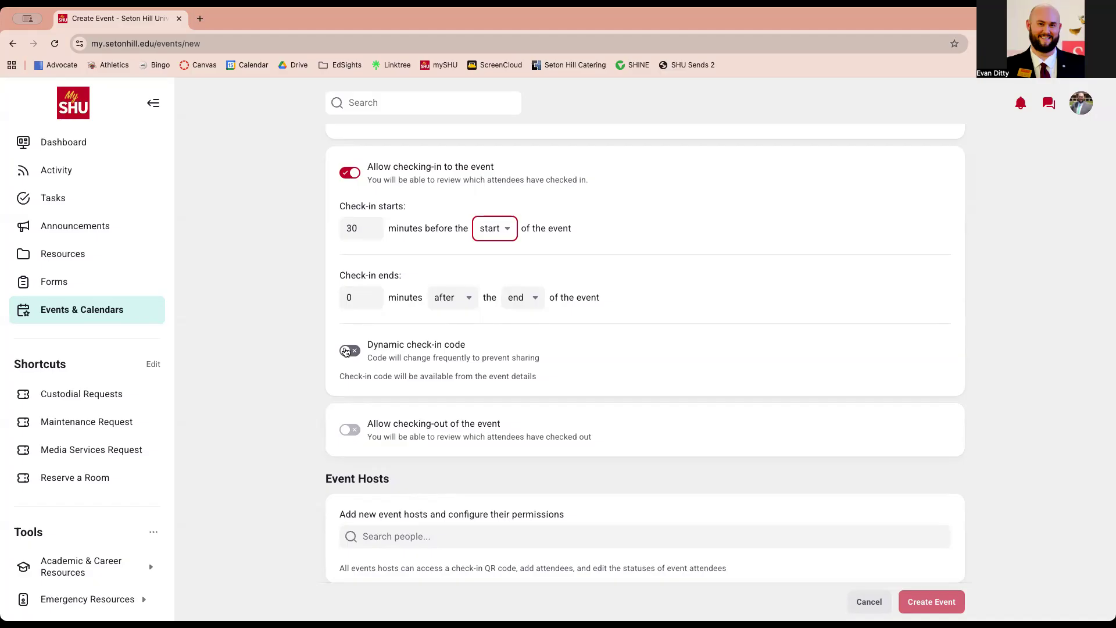
Enable checking-out, keeping both 15-minute windows around the event end
left_click(350, 430)
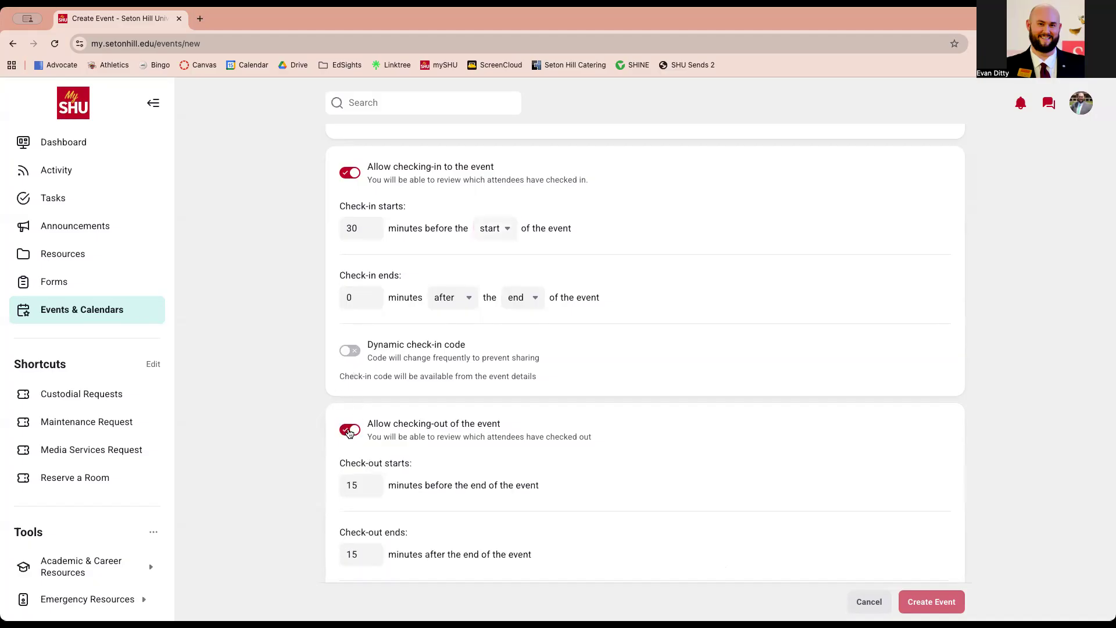
scroll(423, 420, "down", 3)
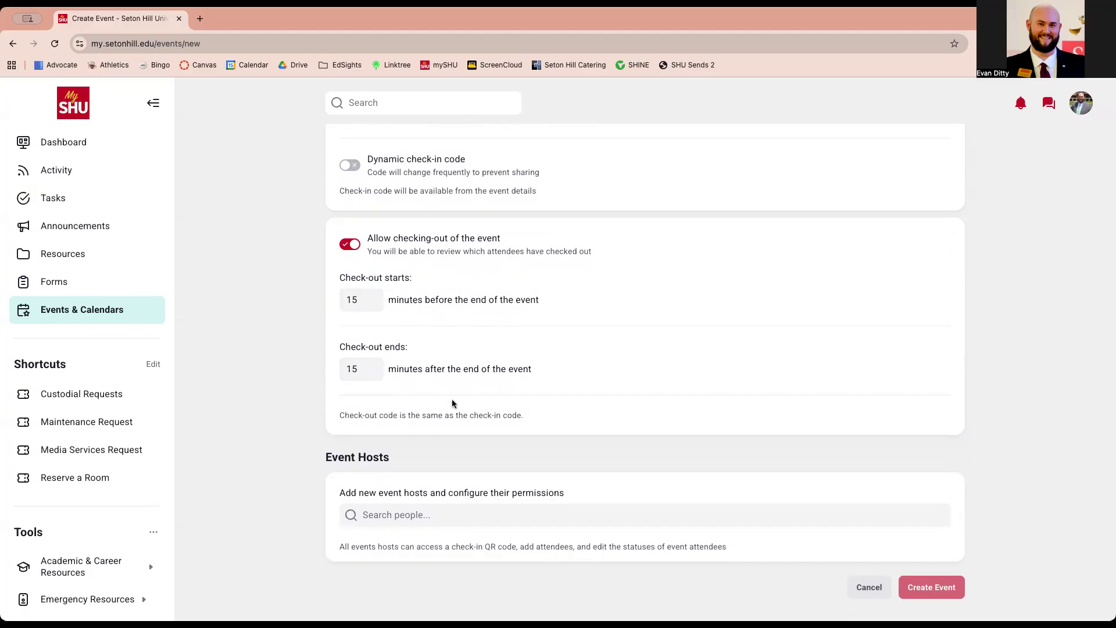
scroll(501, 407, "up", 1)
scroll(501, 407, "up", 2)
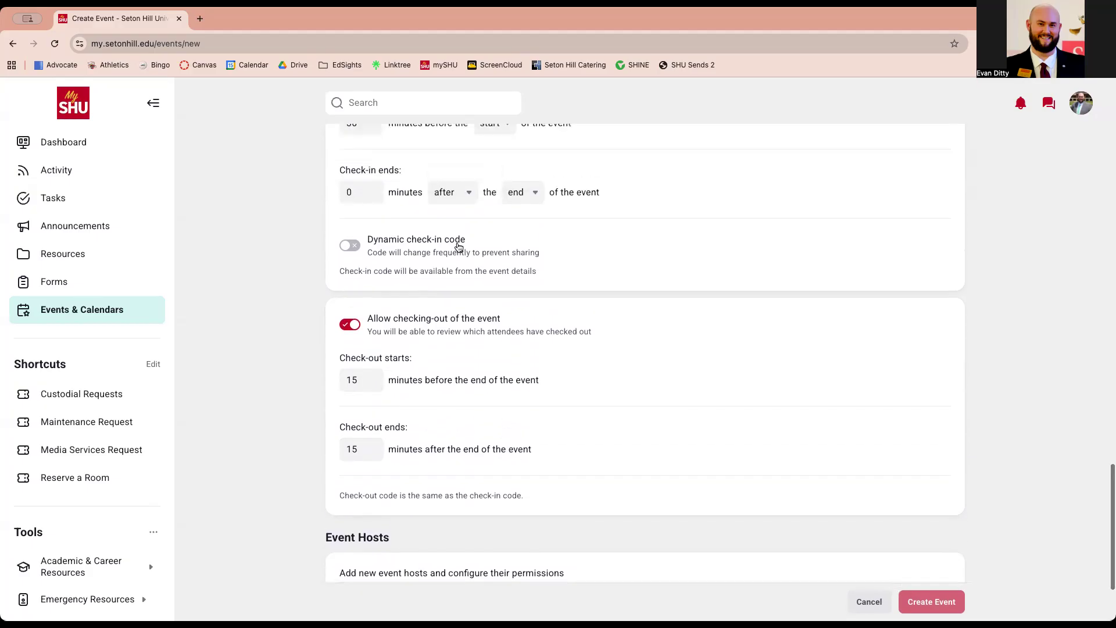
scroll(456, 244, "up", 2)
Toggle the dynamic check-in code on and back off
left_click(357, 309)
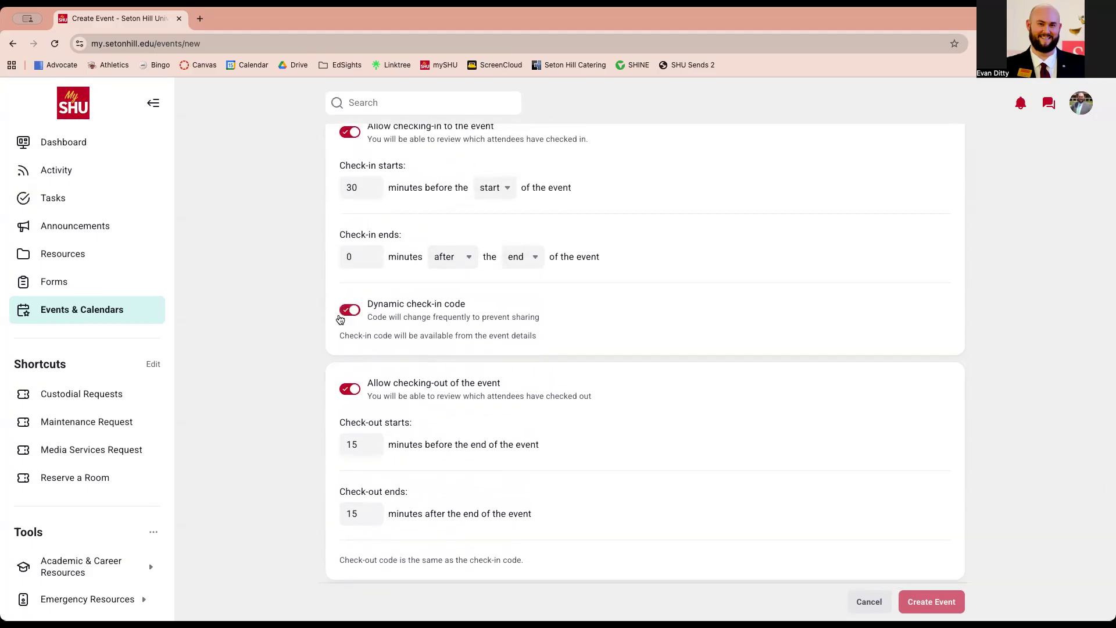
left_click(351, 312)
scroll(480, 332, "down", 3)
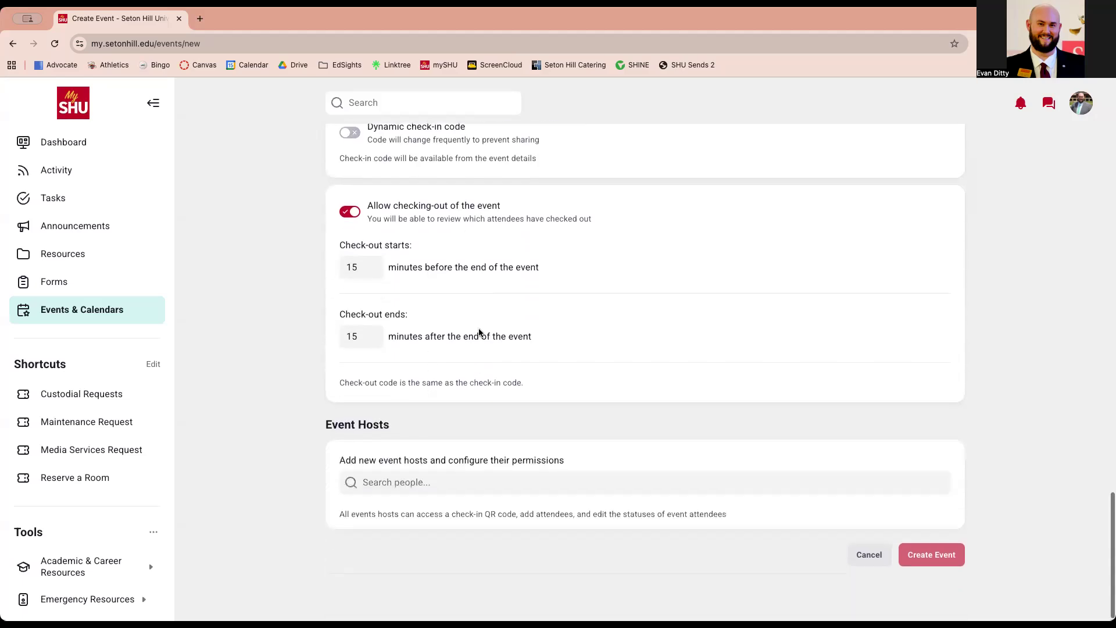
Add the first two event hosts by searching their names in Search people
left_click(429, 482)
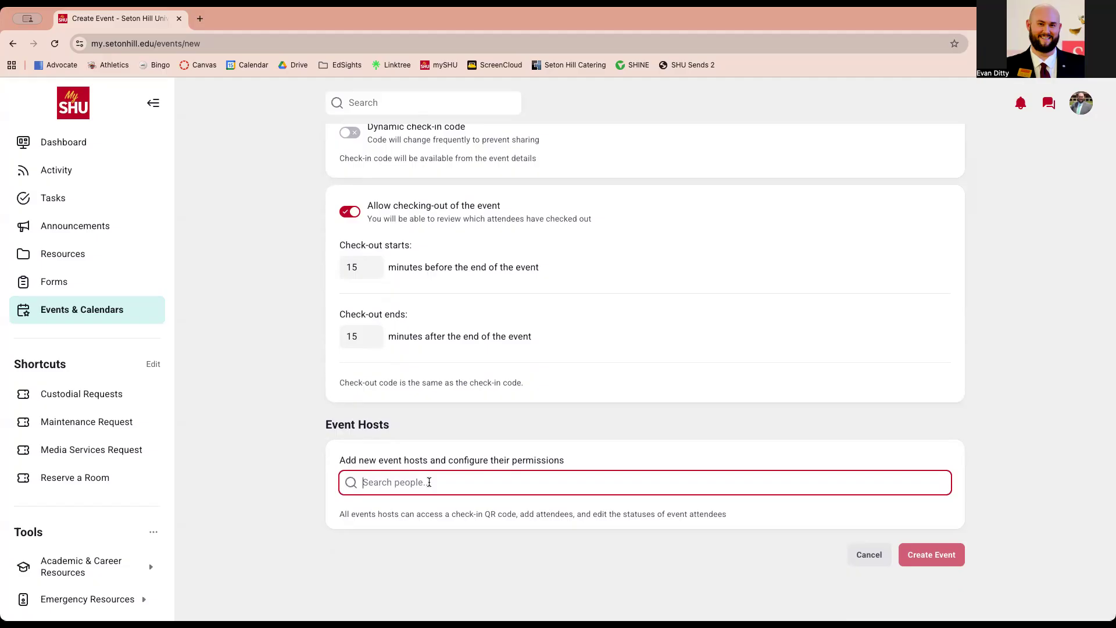
type("Kesih")
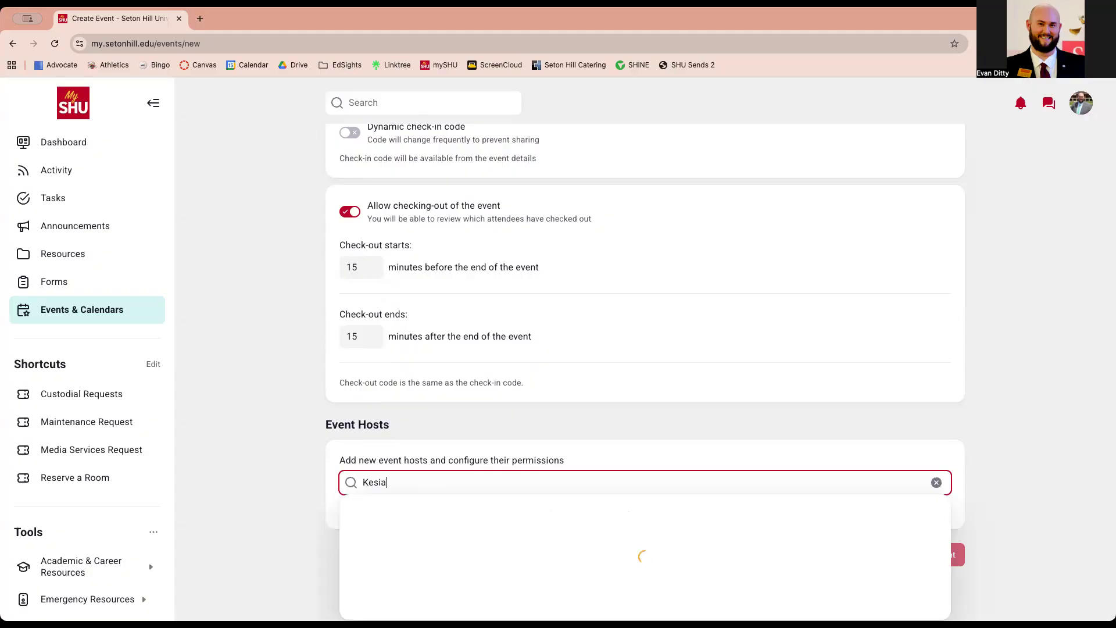
key("BackSpace")
key("BackSpace")
key("BackSpace")
type("isha")
key("Return")
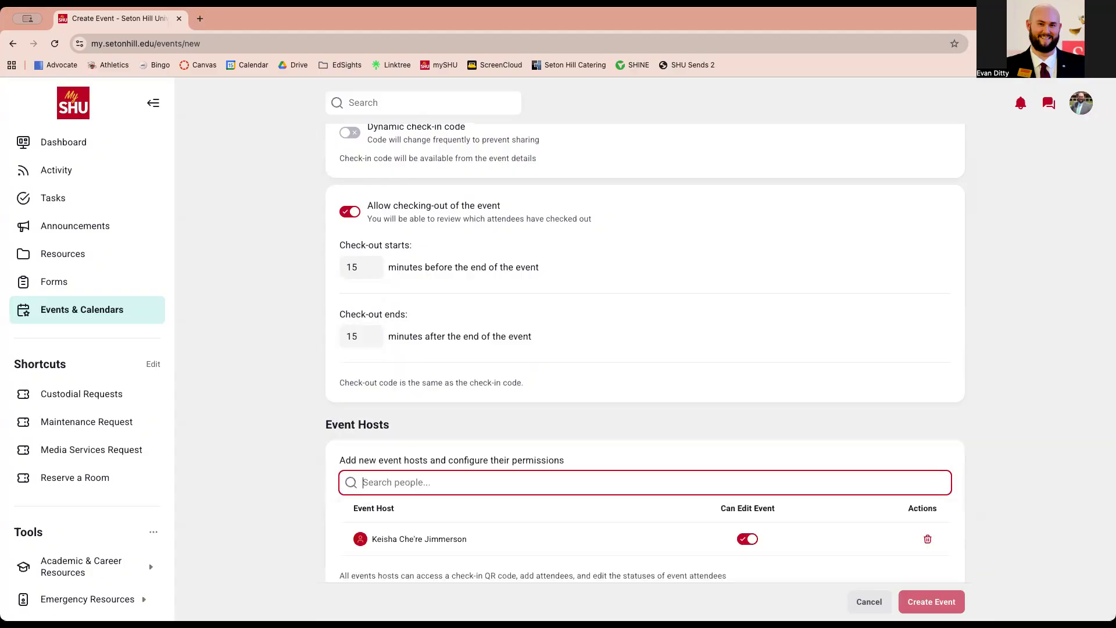
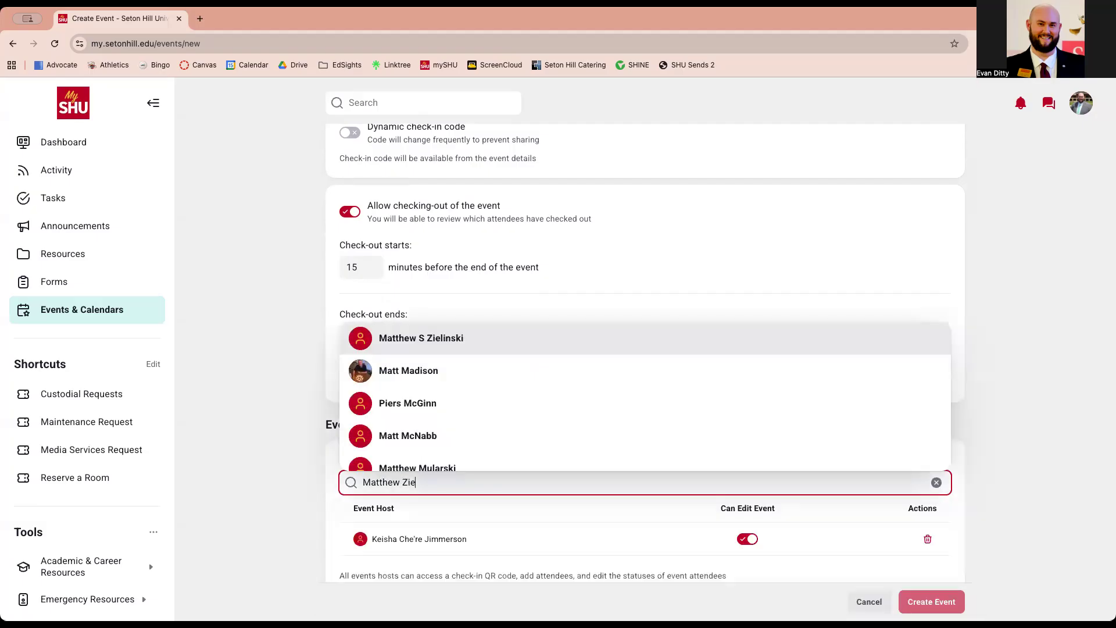
key("Return")
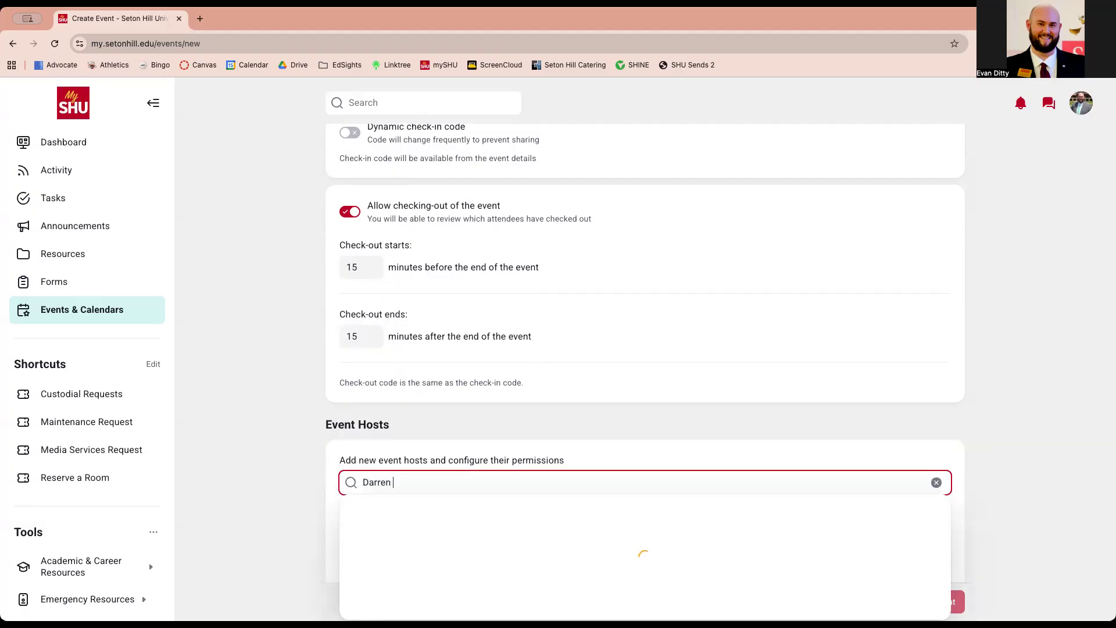
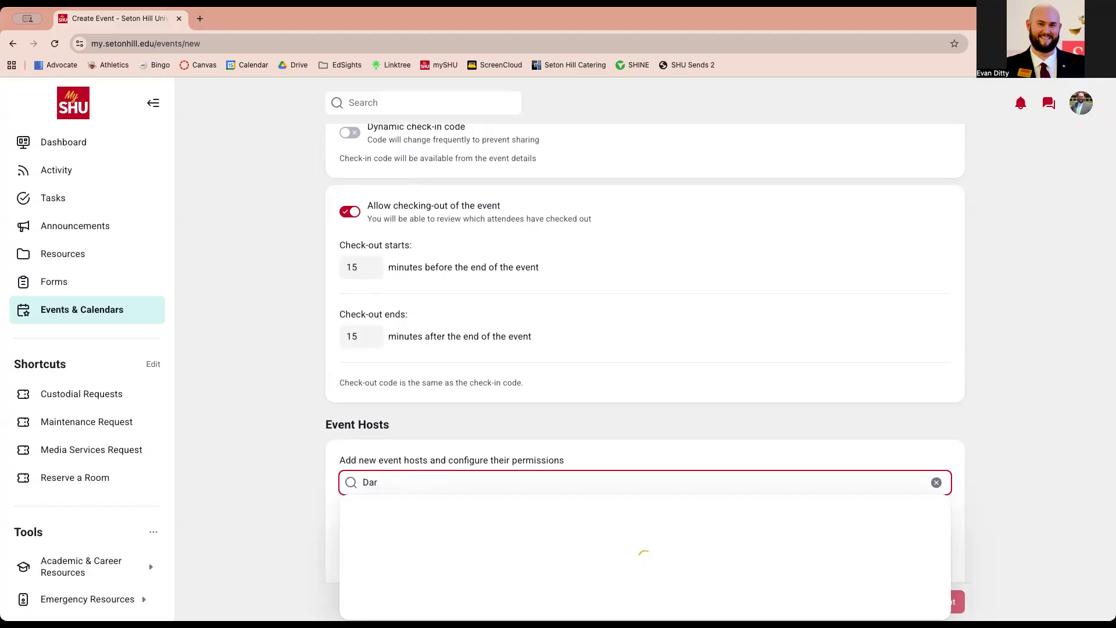
Add a third event host after correcting the name search
type("man")
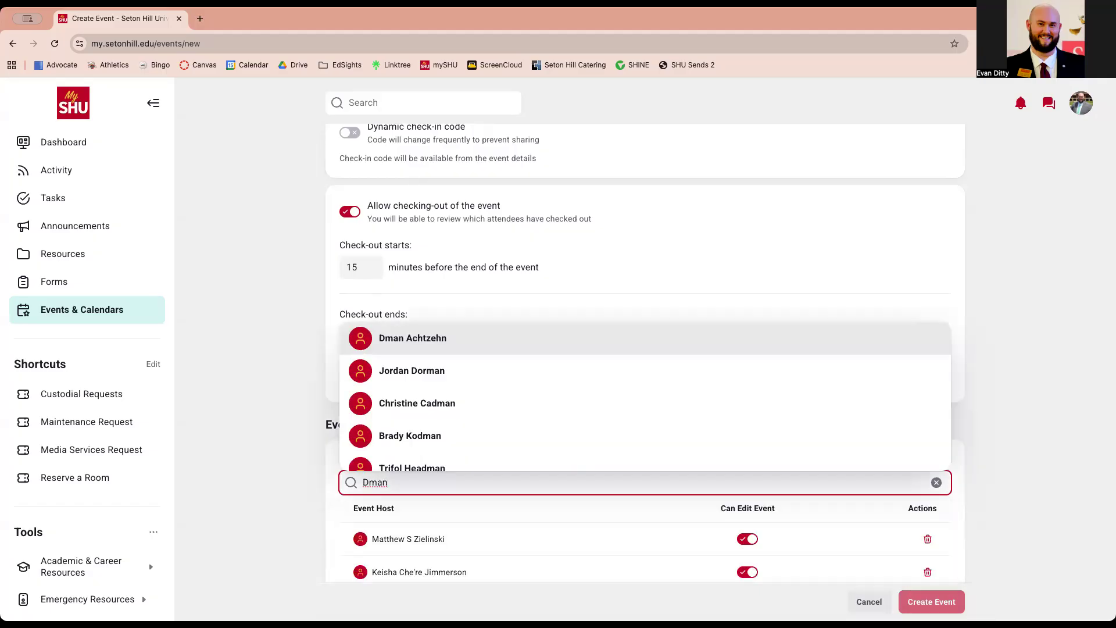
key("Return")
scroll(417, 538, "down", 3)
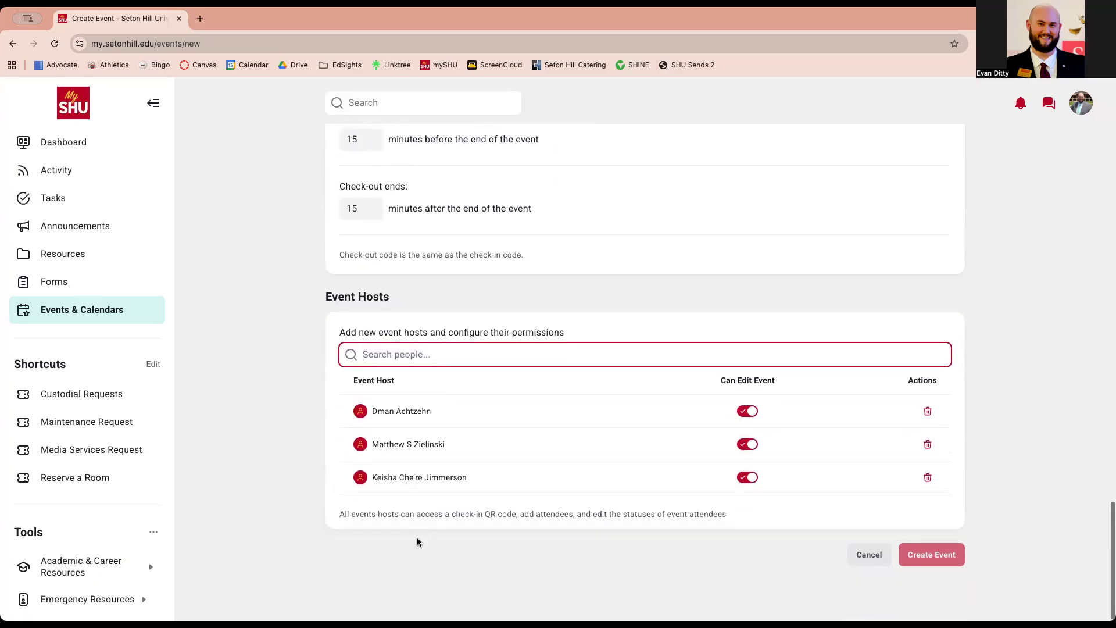
scroll(470, 491, "up", 2)
Scroll to the top of the Create Event form and leave it via Events & Calendars
scroll(470, 491, "up", 15)
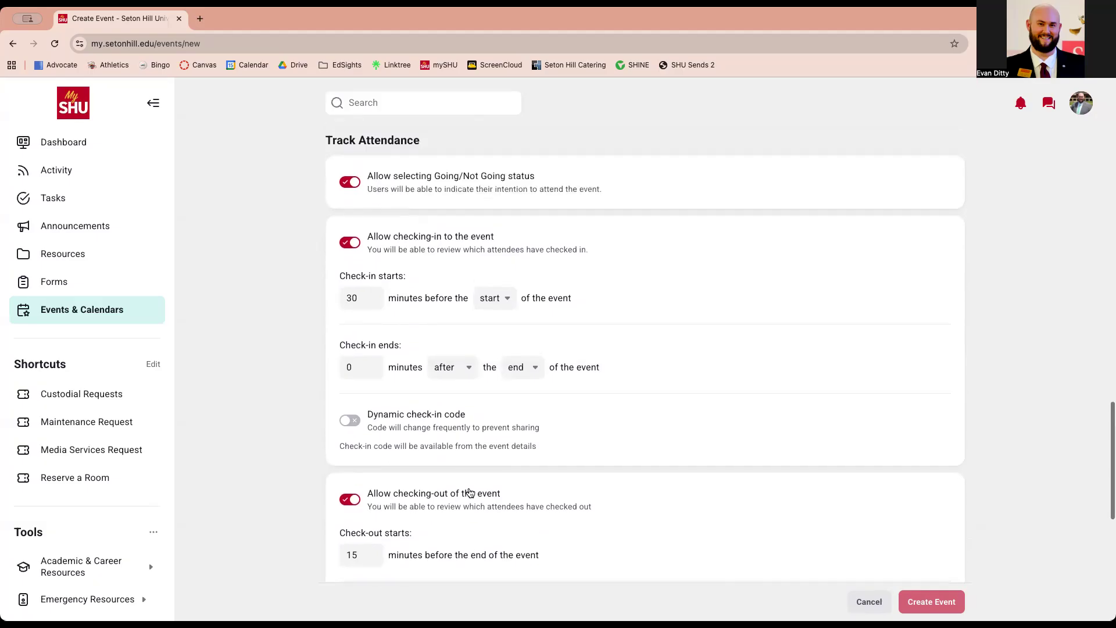
scroll(469, 489, "up", 5)
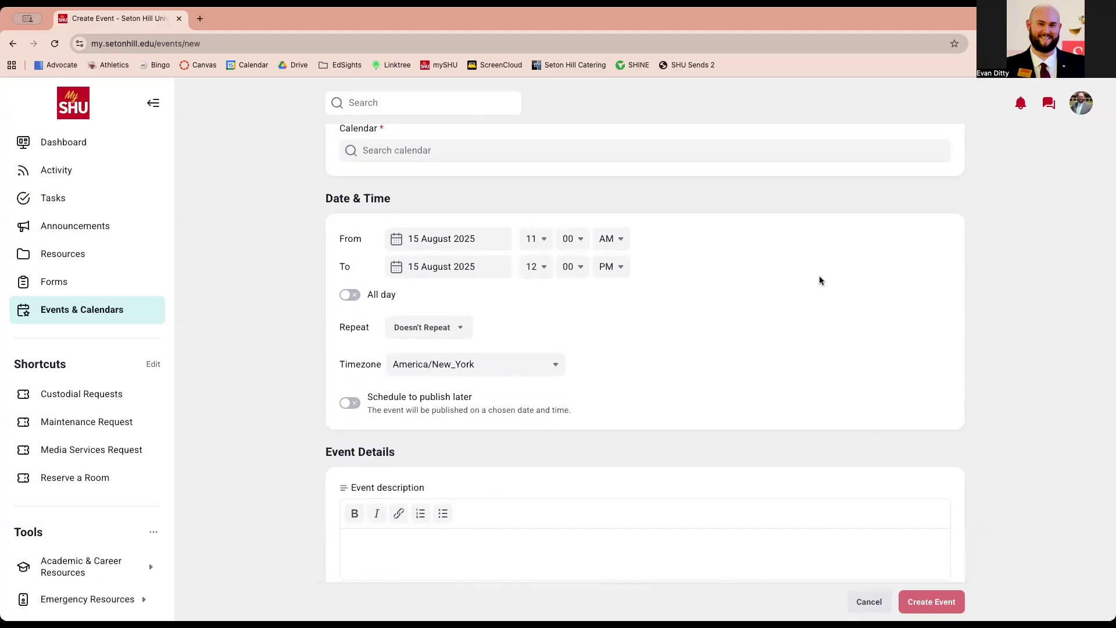
scroll(820, 278, "up", 5)
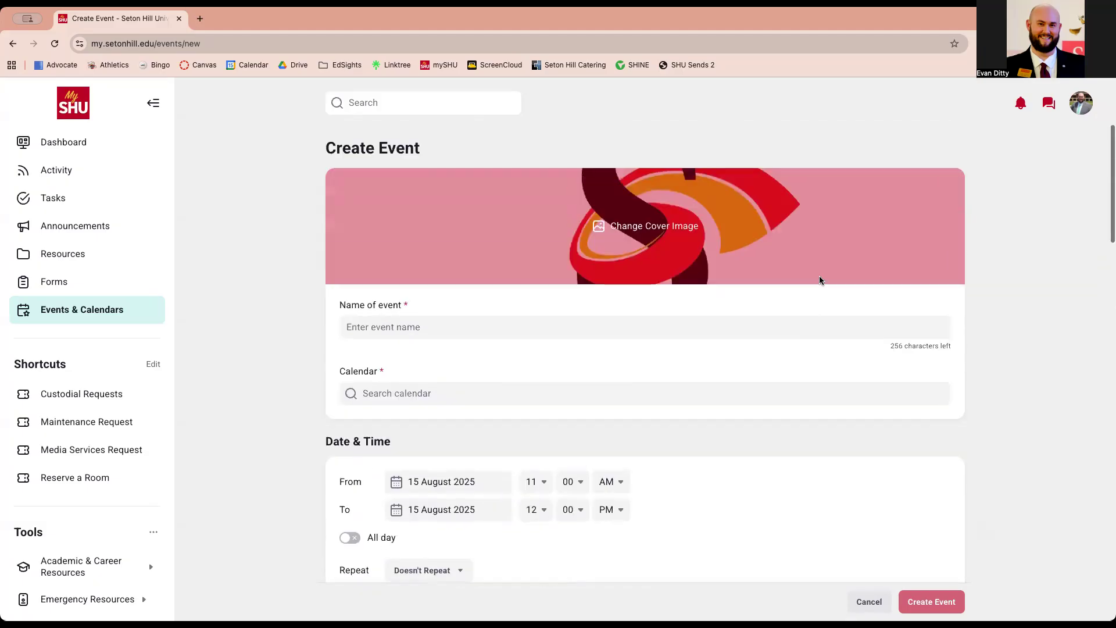
left_click(69, 315)
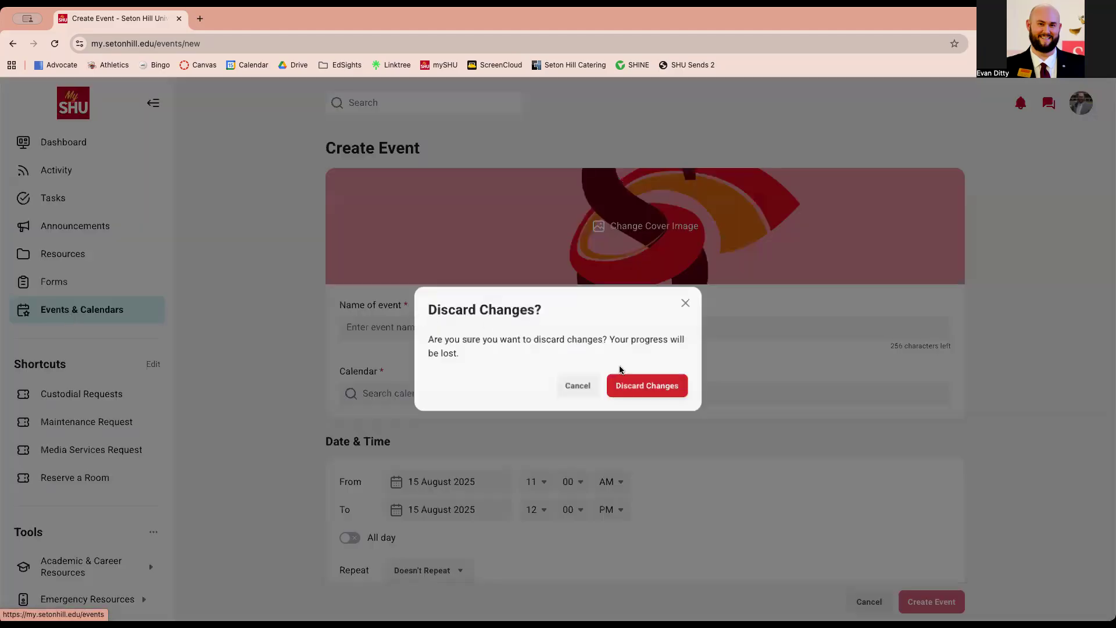
Discard the unsaved event and browse down the August 2025 event list
left_click(638, 388)
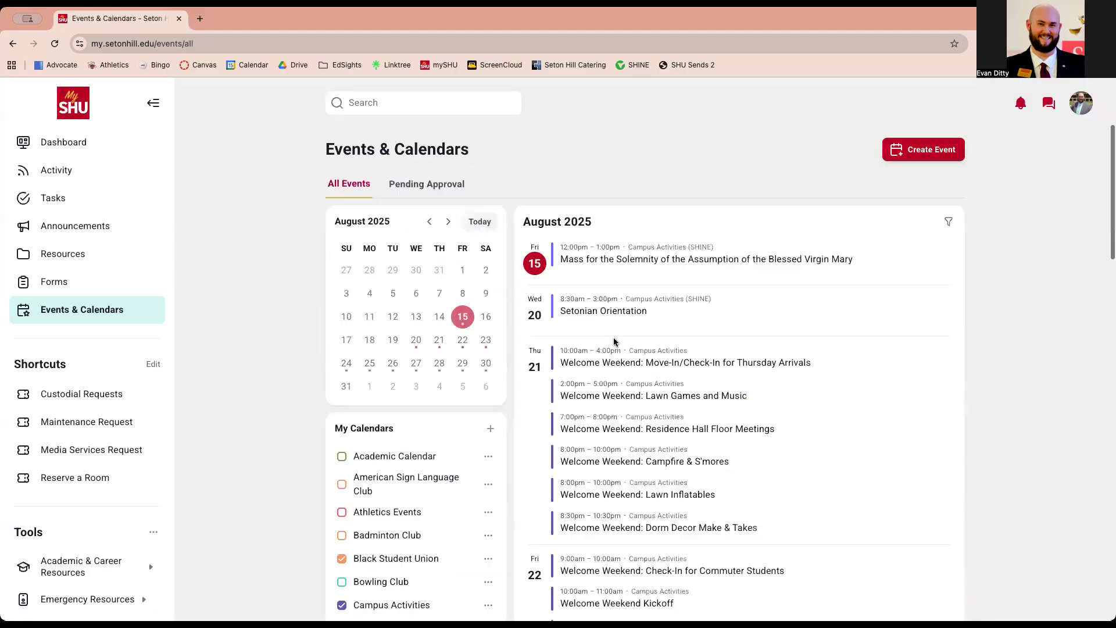
scroll(612, 337, "down", 2)
mouse_move(540, 298)
scroll(695, 314, "down", 10)
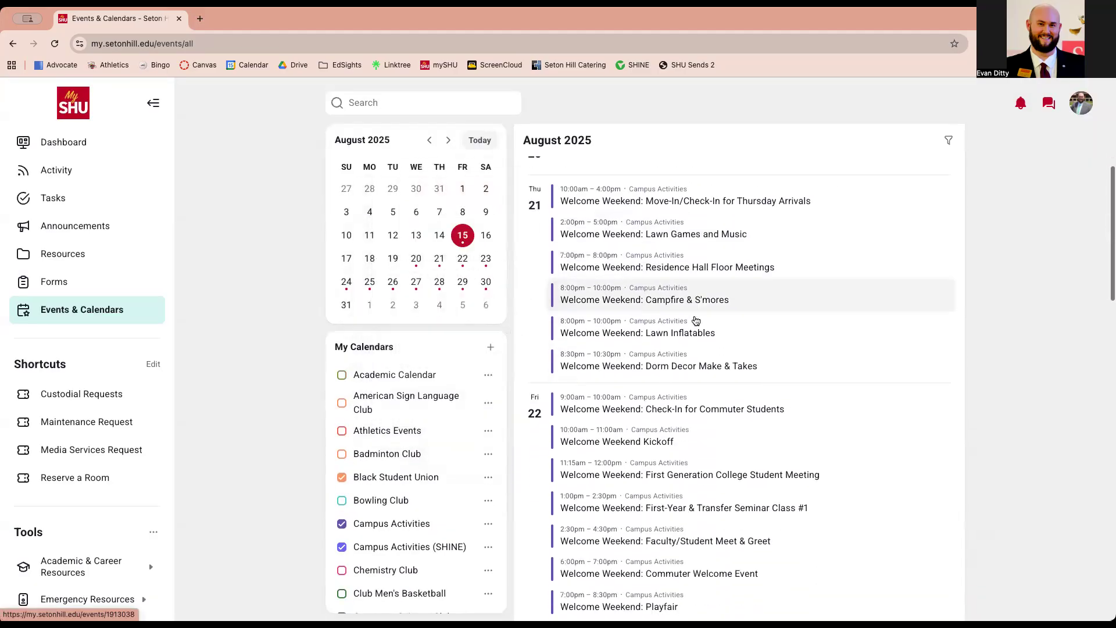
scroll(695, 321, "down", 10)
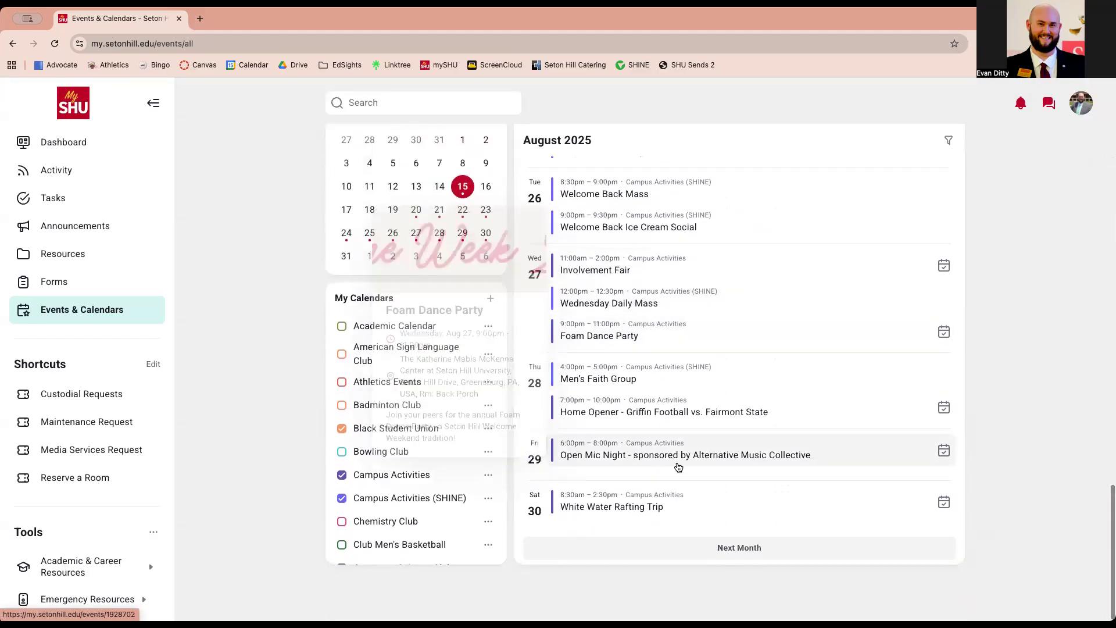
Open the Home Opener - Griffin Football vs. Fairmont State event and inspect its Going, actions and calendar menus without changes
left_click(673, 407)
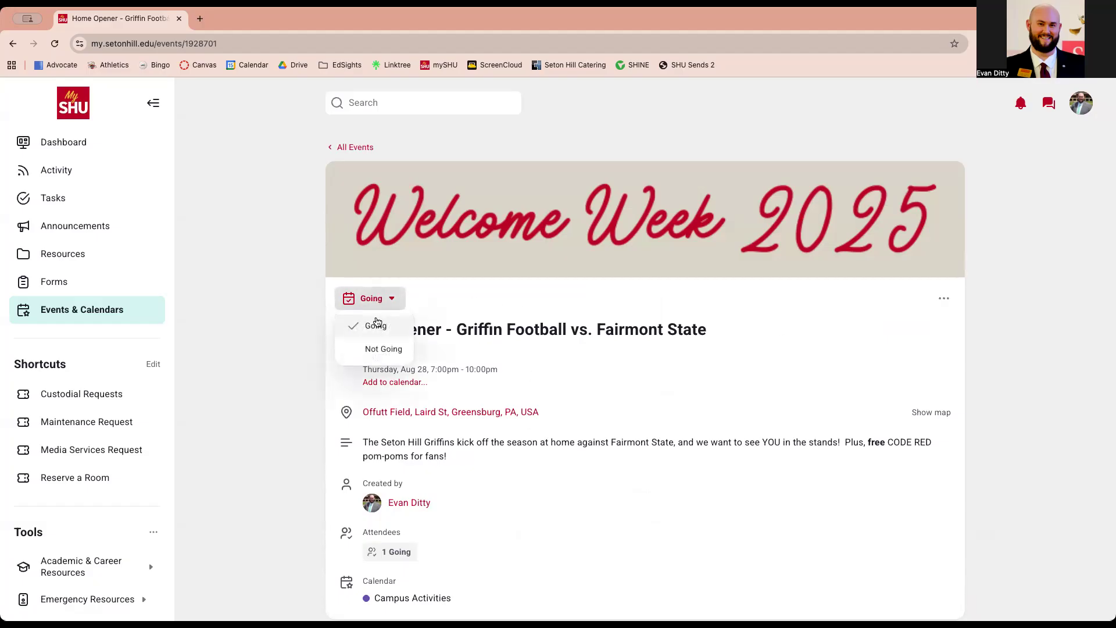
left_click(517, 282)
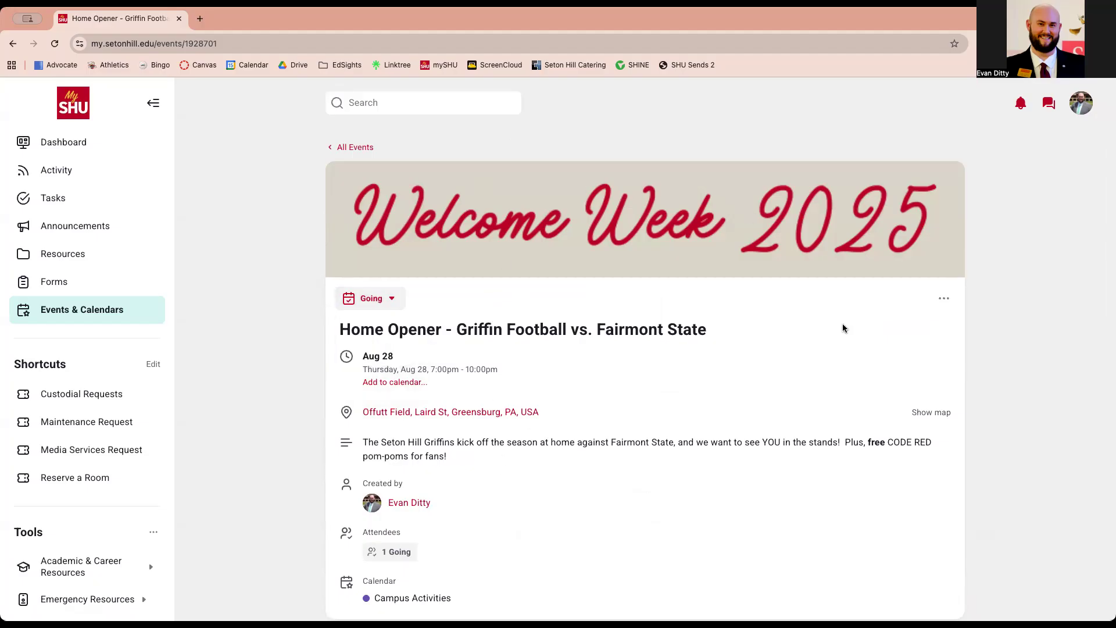
left_click(945, 299)
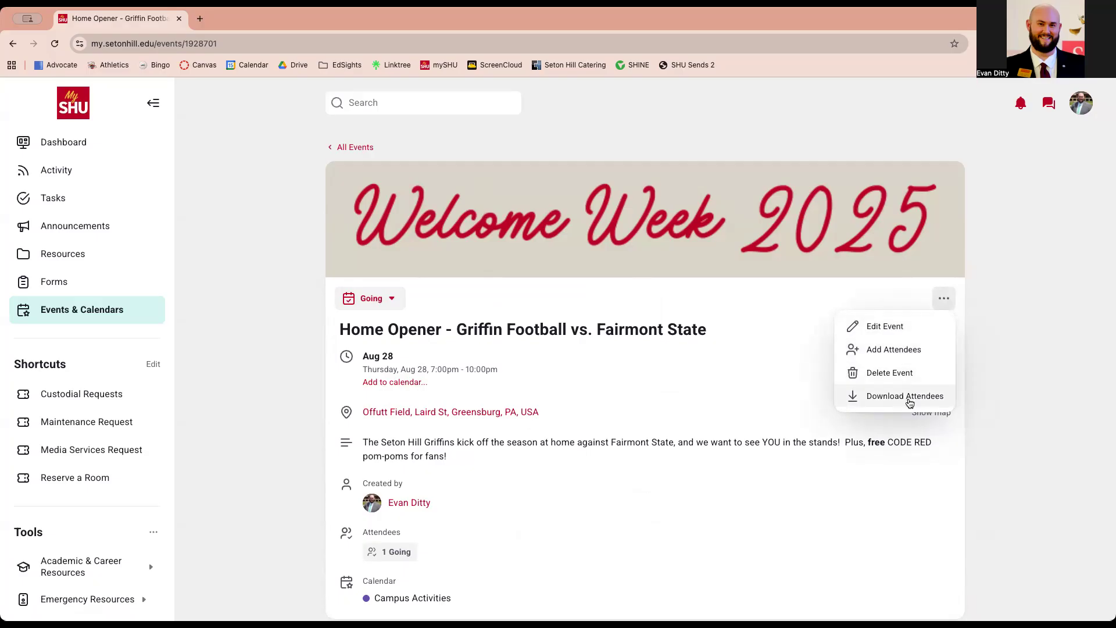
left_click(724, 402)
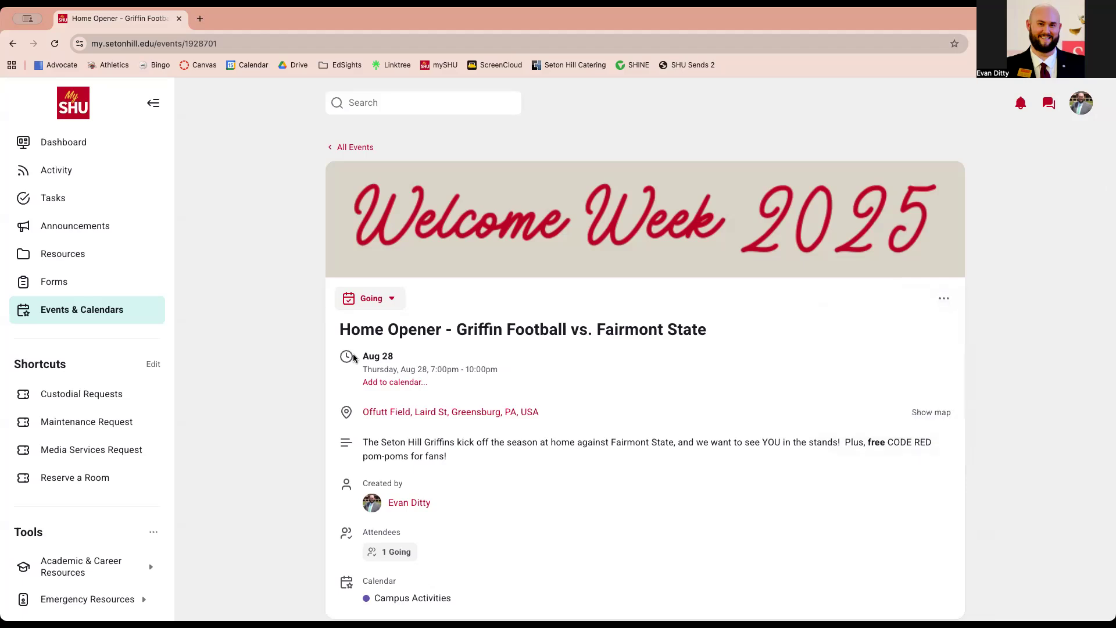
left_click(370, 382)
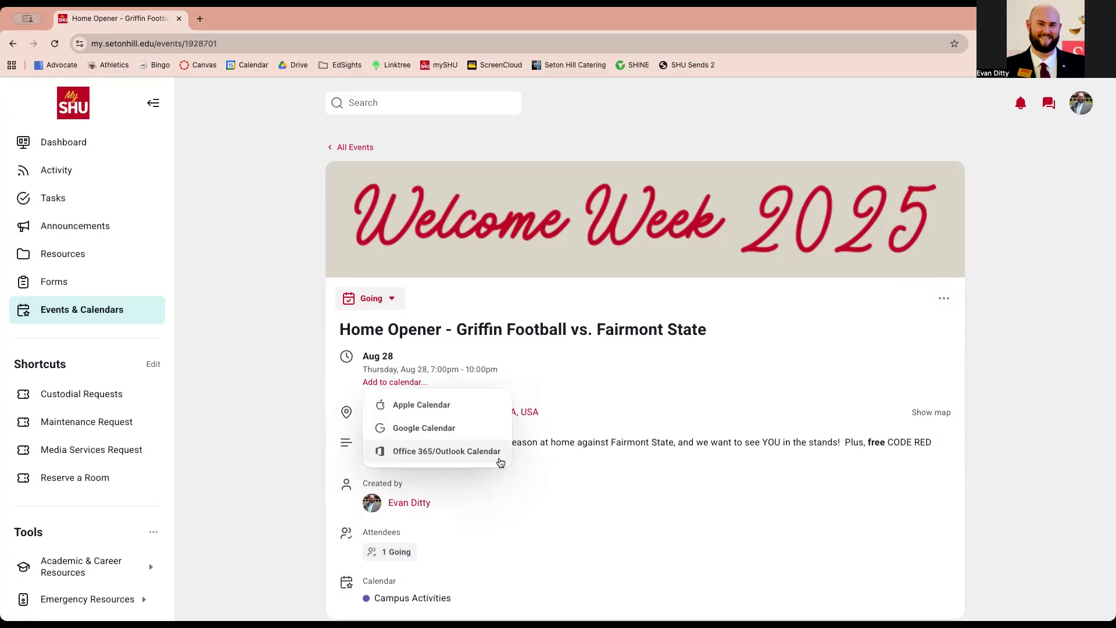
left_click(601, 382)
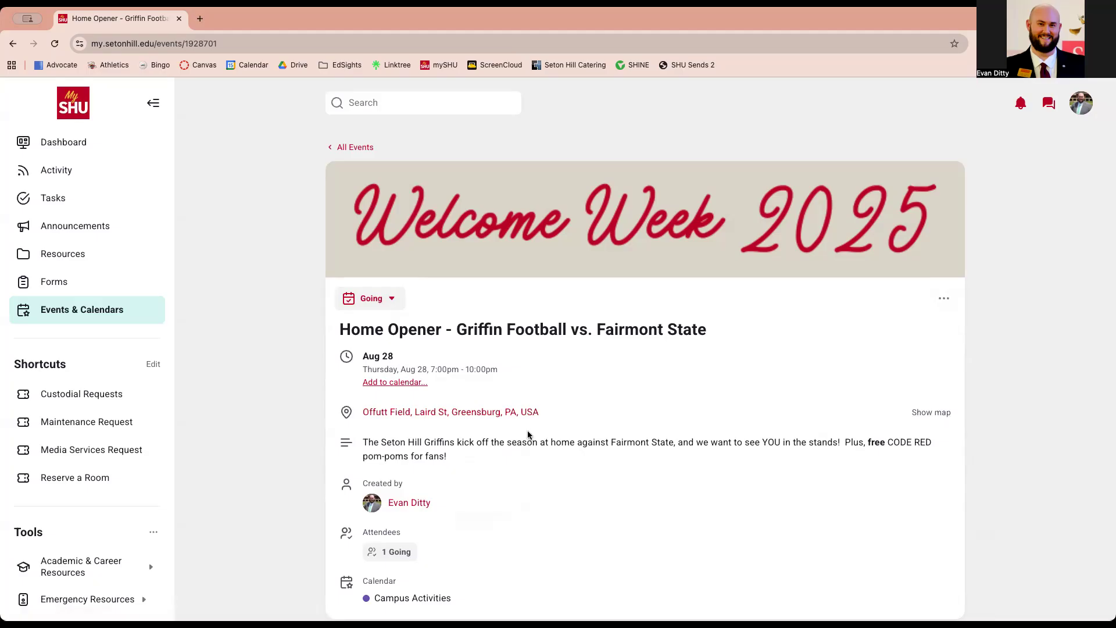
left_click(932, 413)
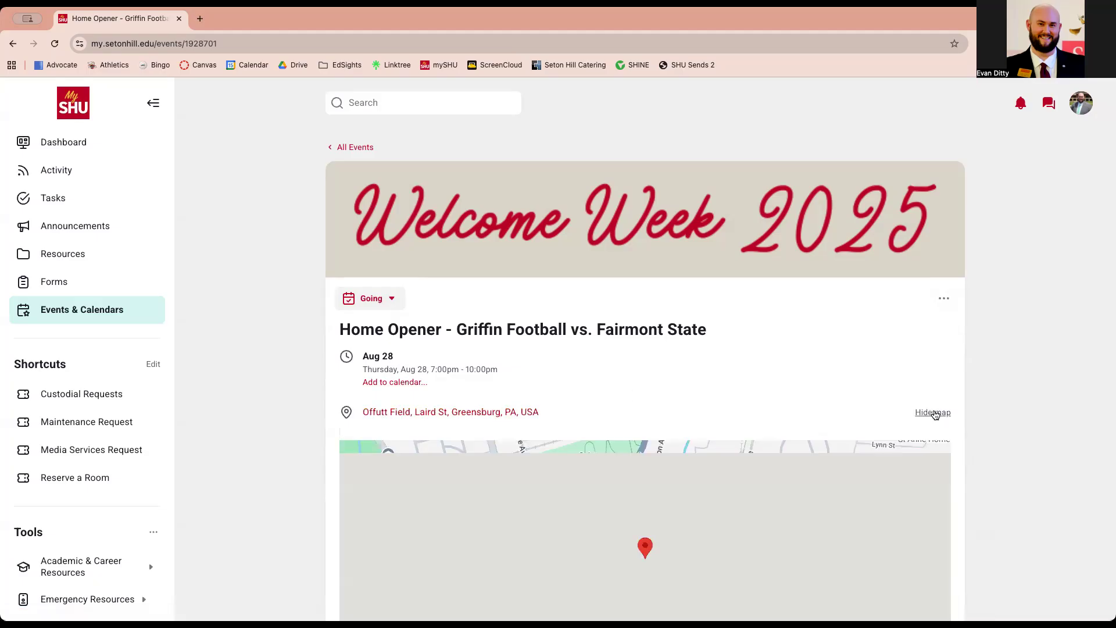
scroll(500, 237, "down", 5)
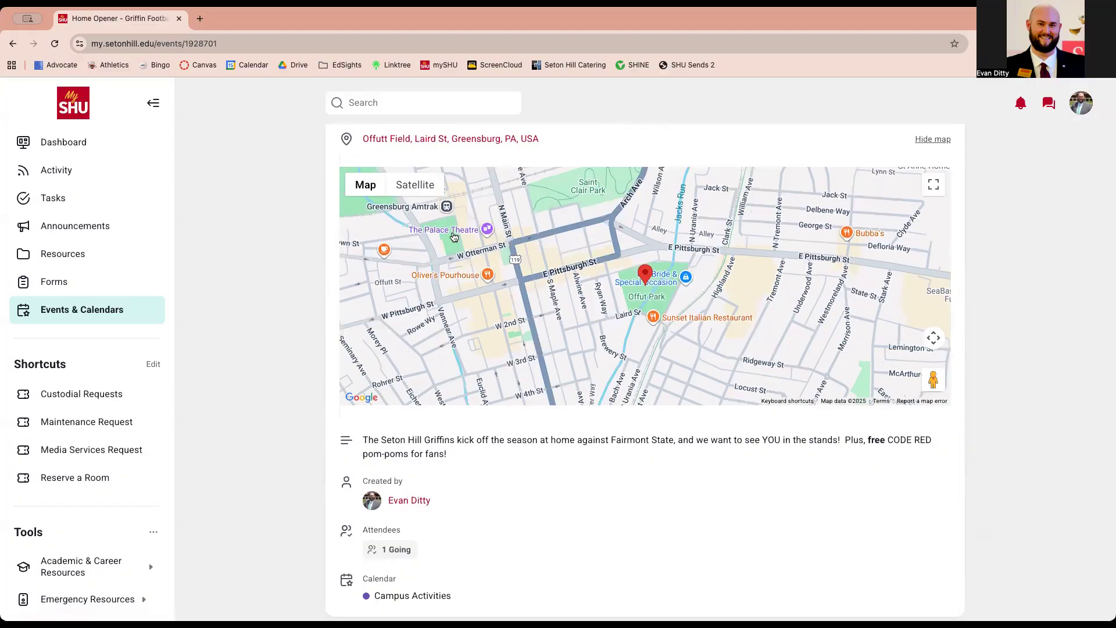
left_click(415, 187)
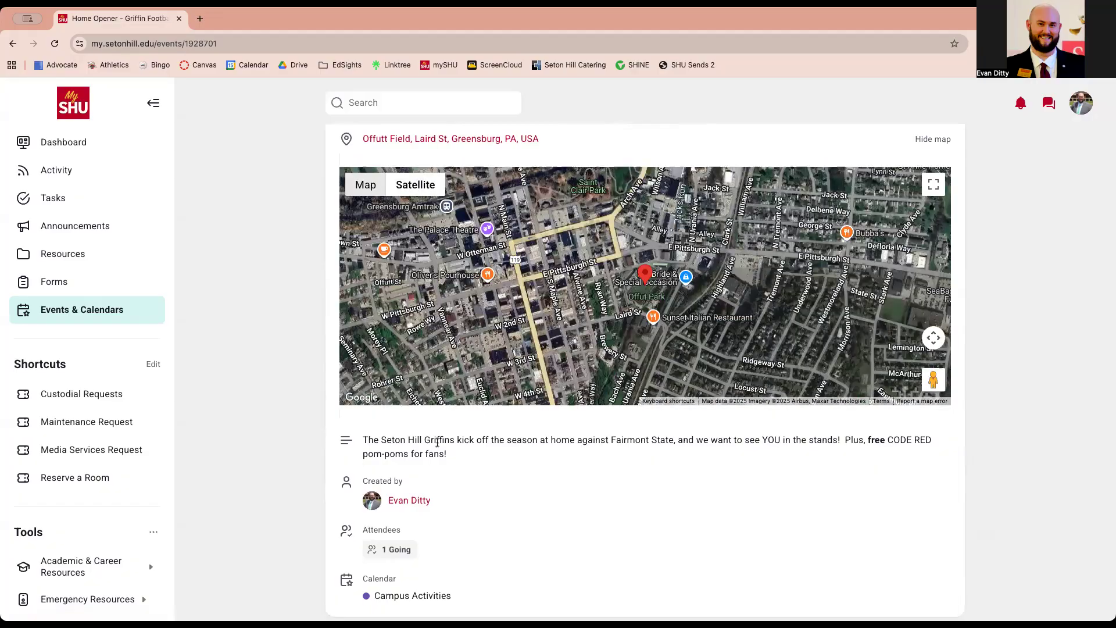
scroll(396, 381, "down", 3)
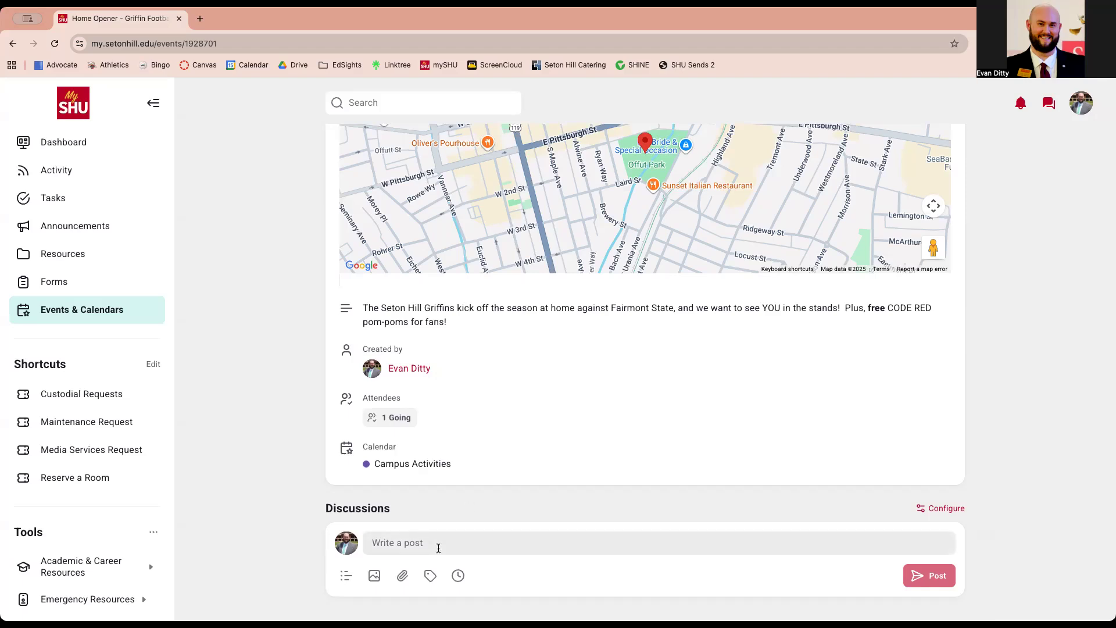
scroll(442, 544, "down", 3)
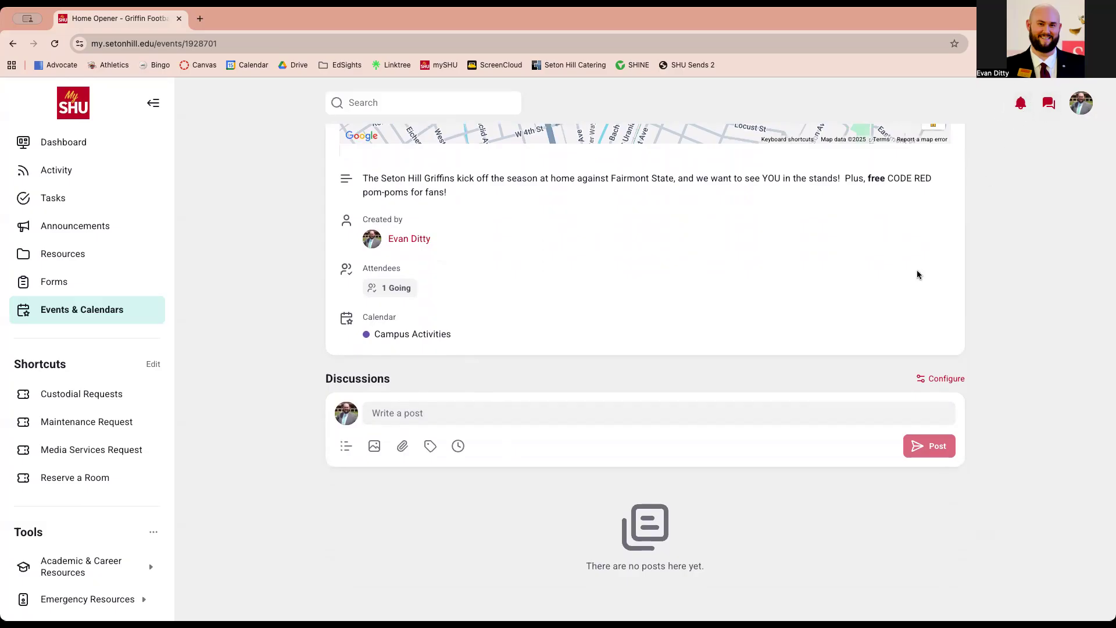
scroll(855, 313, "up", 8)
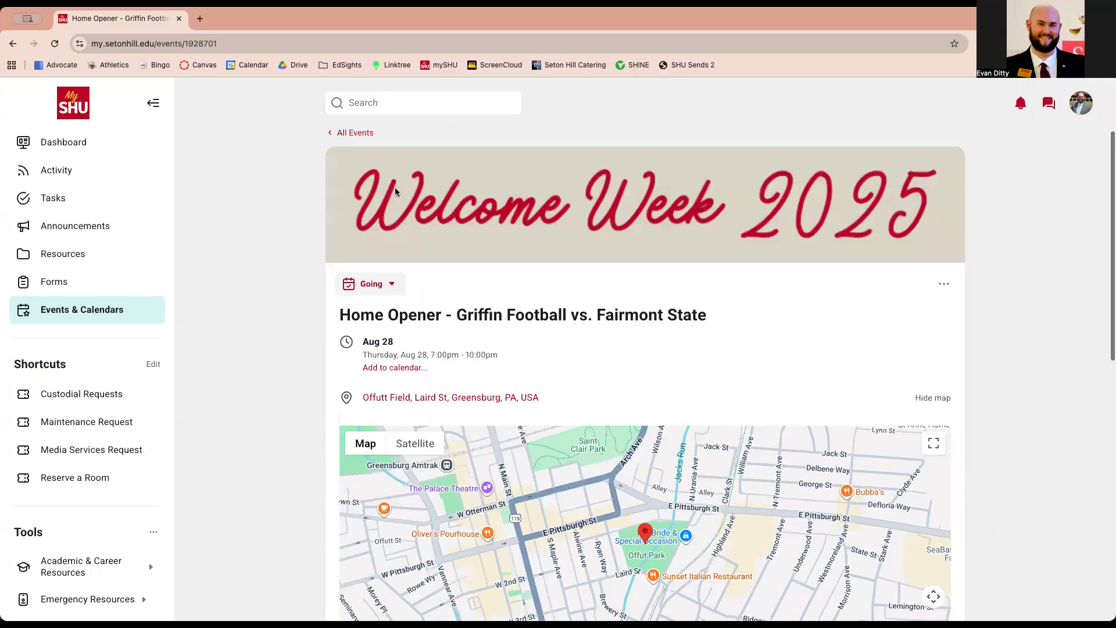
scroll(396, 184, "up", 1)
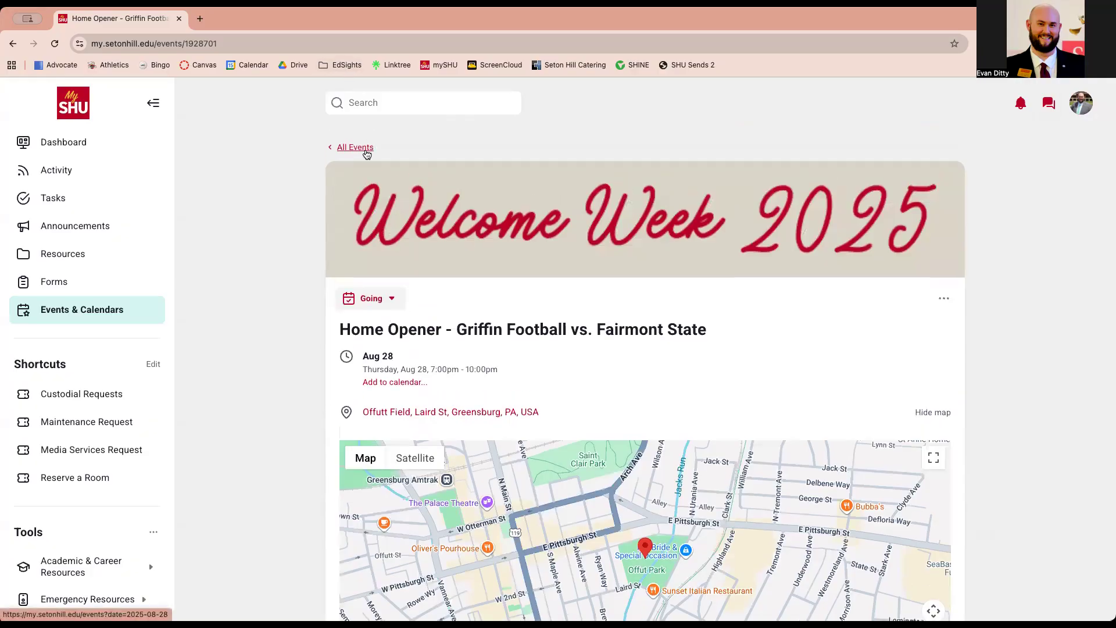
From All Events, open the Involvement Fair (Aug 27, Sullivan Lawn) and scroll to its check-in code section
left_click(355, 148)
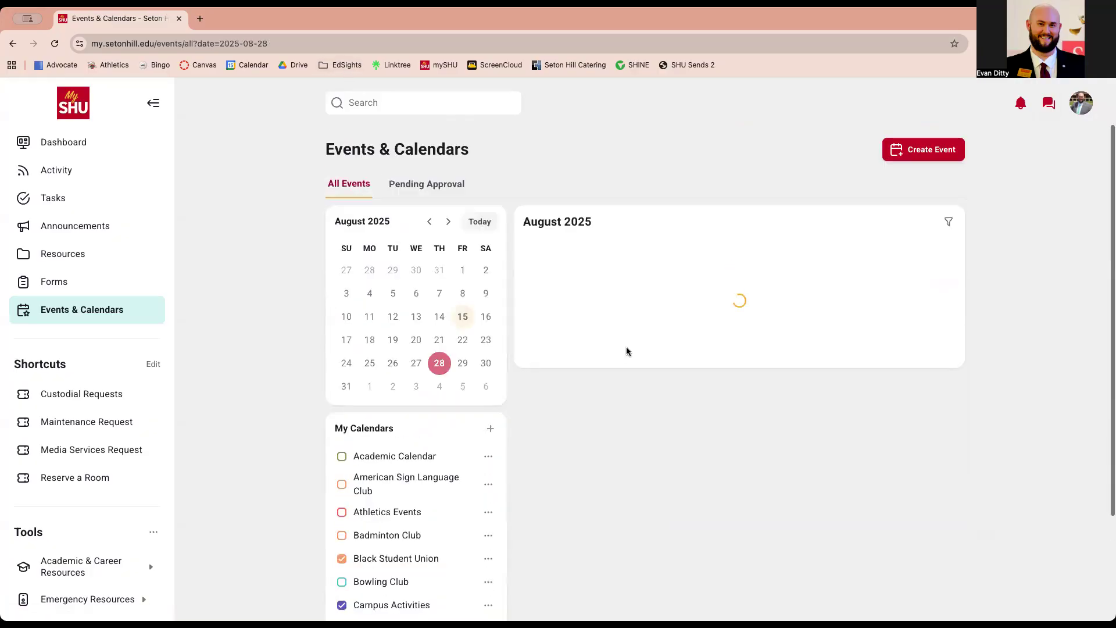
scroll(733, 274, "down", 5)
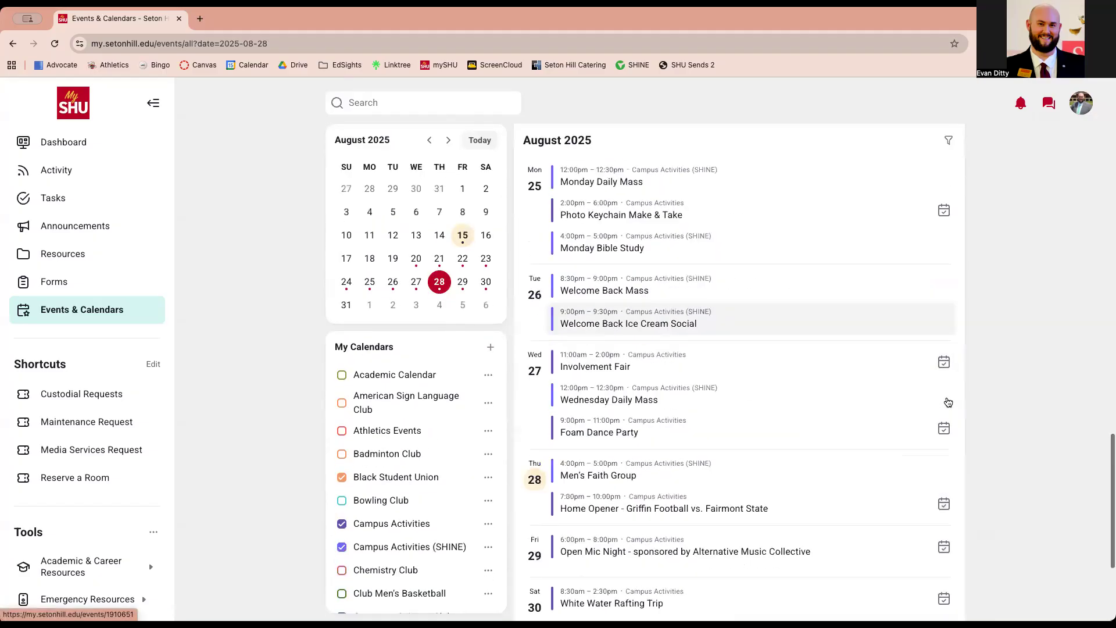
mouse_move(733, 274)
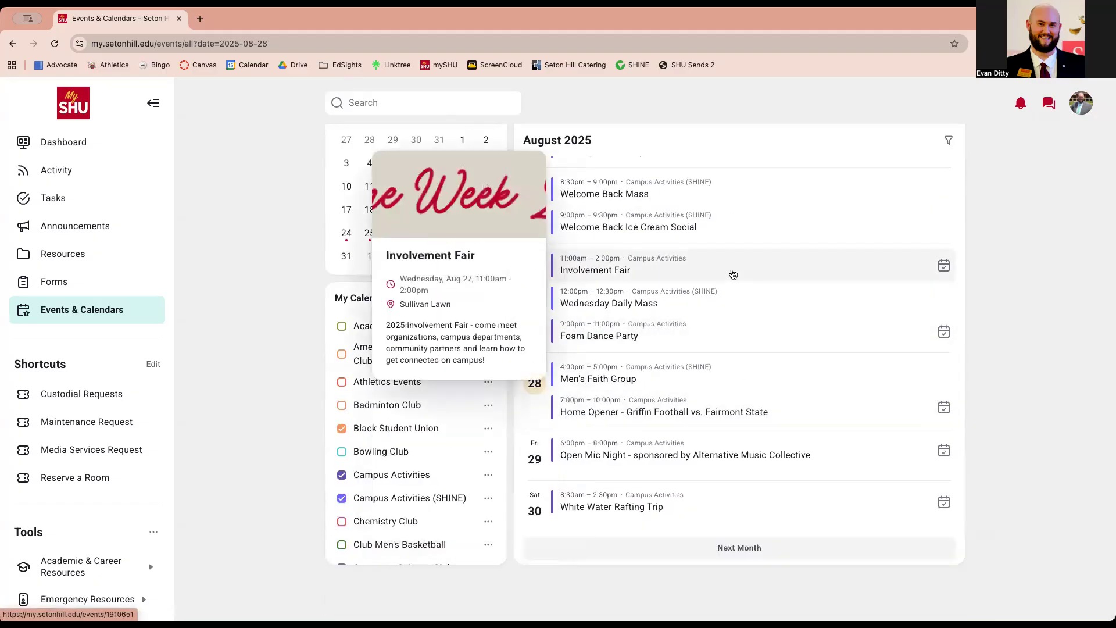
left_click(733, 272)
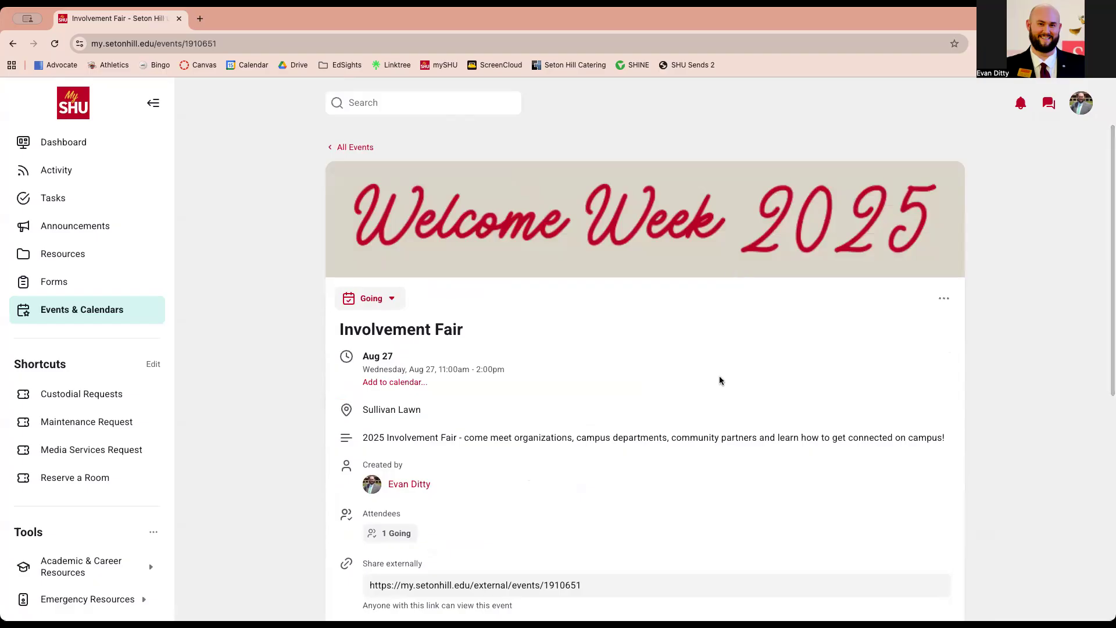
scroll(719, 376, "down", 4)
scroll(720, 381, "down", 2)
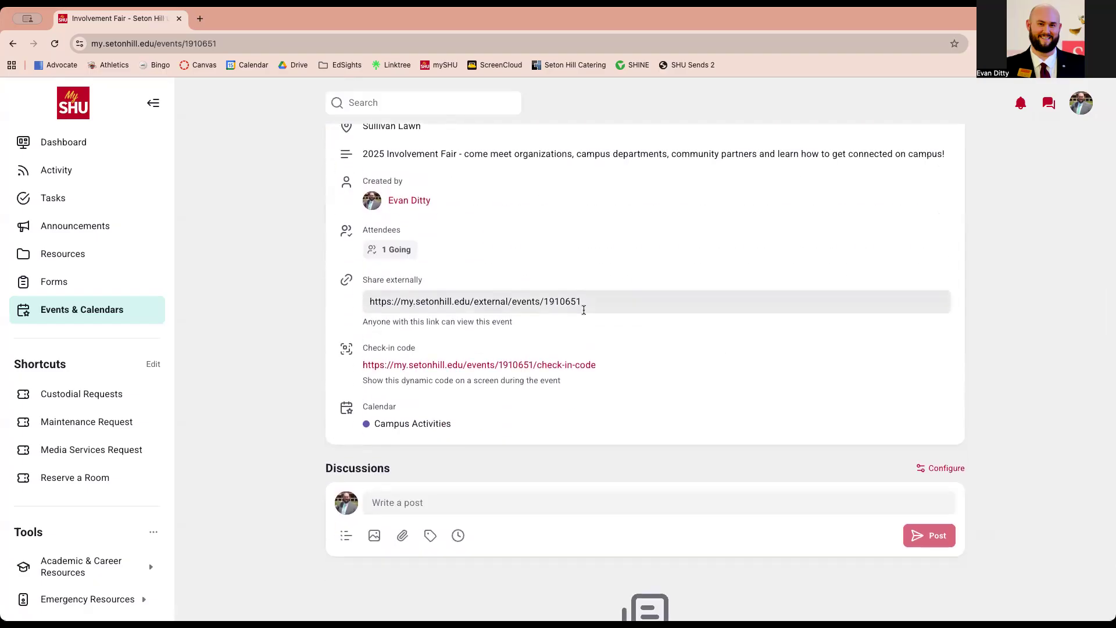
left_click(542, 367)
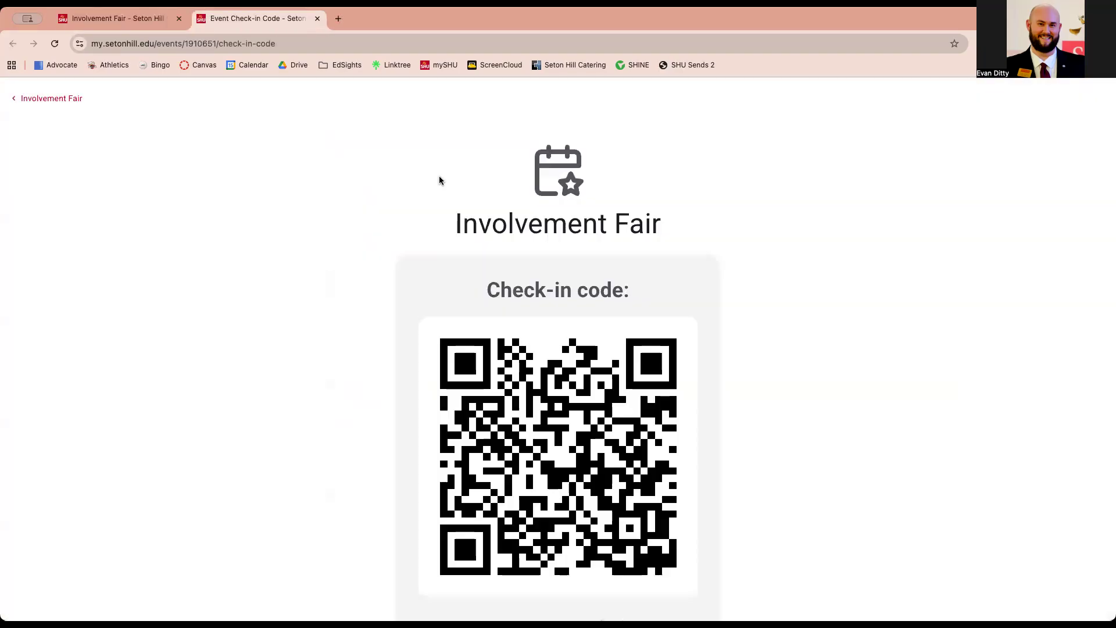
scroll(436, 231, "down", 3)
scroll(436, 233, "up", 1)
scroll(436, 233, "down", 1)
scroll(436, 233, "down", 2)
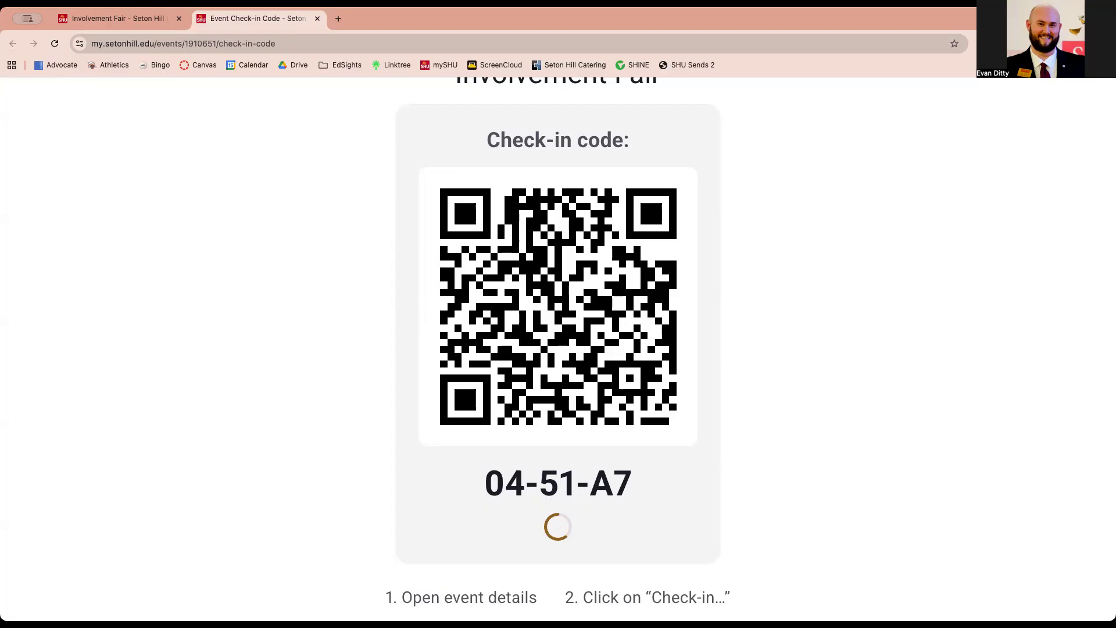
left_click(317, 18)
scroll(968, 197, "up", 5)
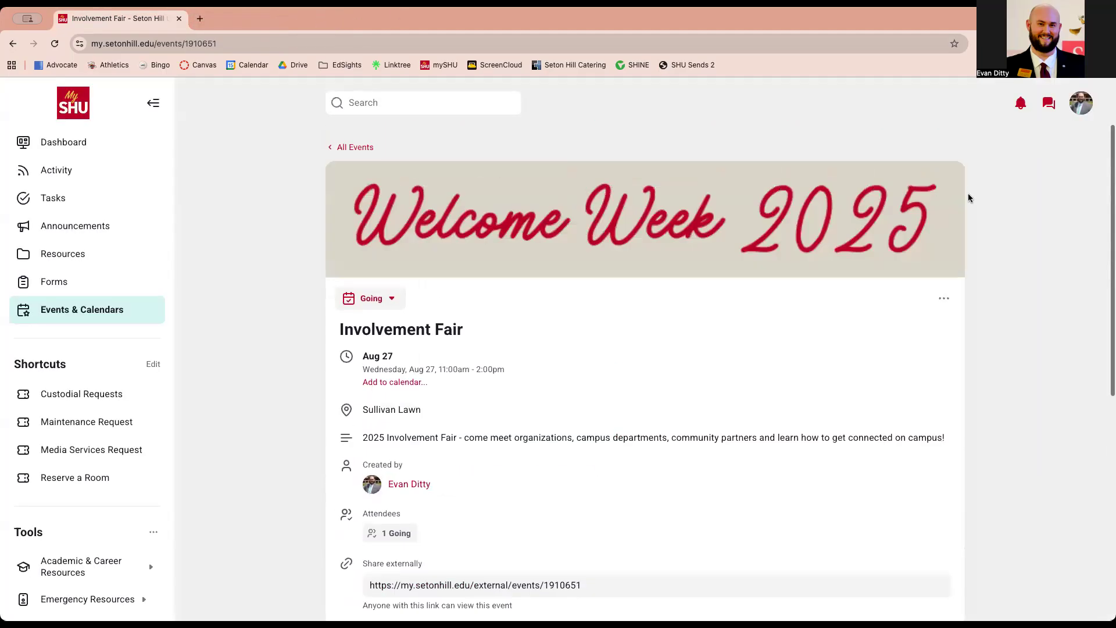
Choose Add Attendees from the Involvement Fair event's ⋯ options menu
left_click(943, 306)
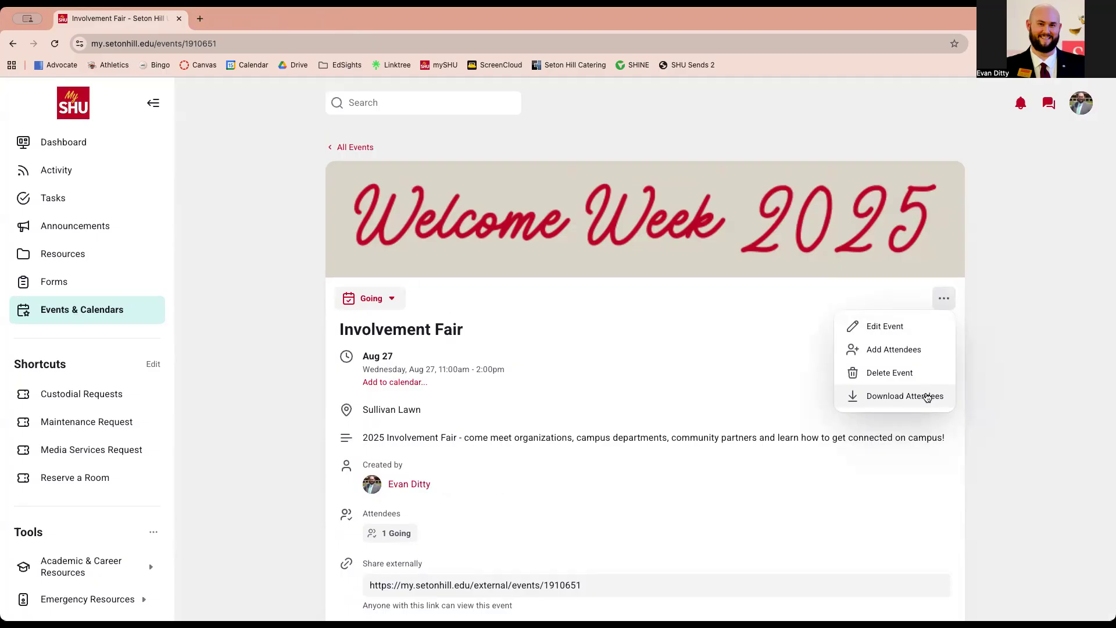
left_click(423, 535)
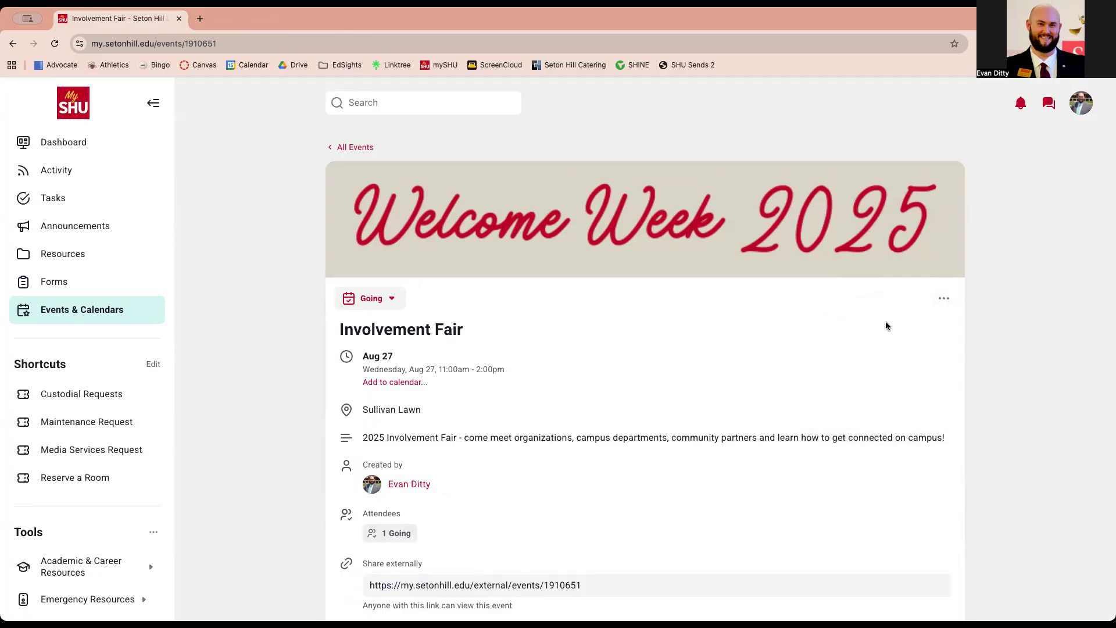
left_click(944, 298)
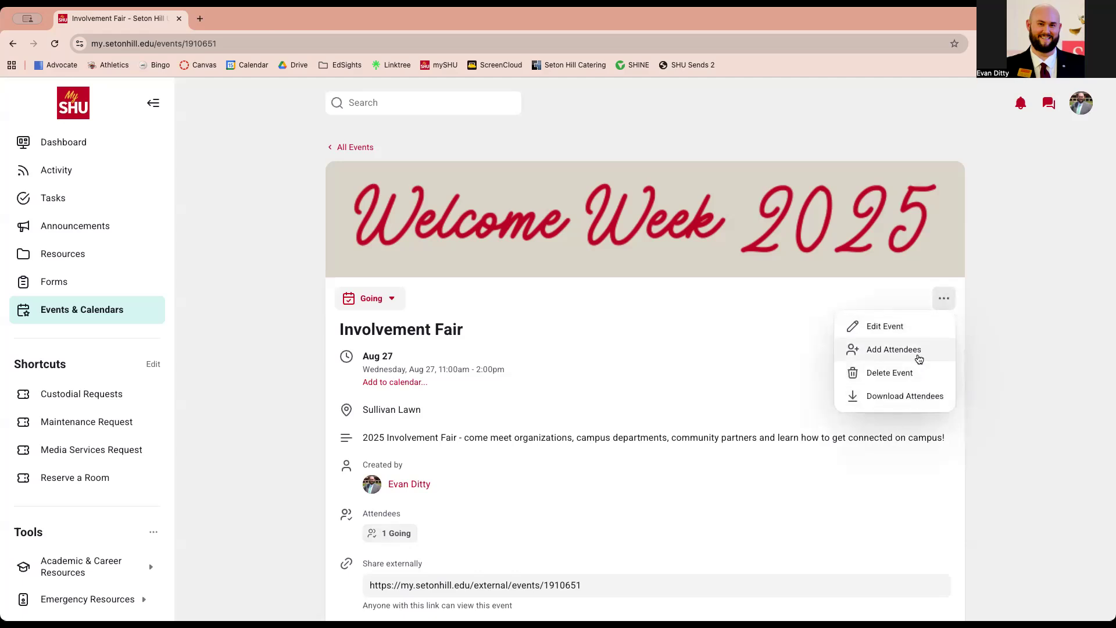
left_click(918, 356)
Search for a person by their username, clear the search, and close Add Attendees without adding anyone
left_click(588, 357)
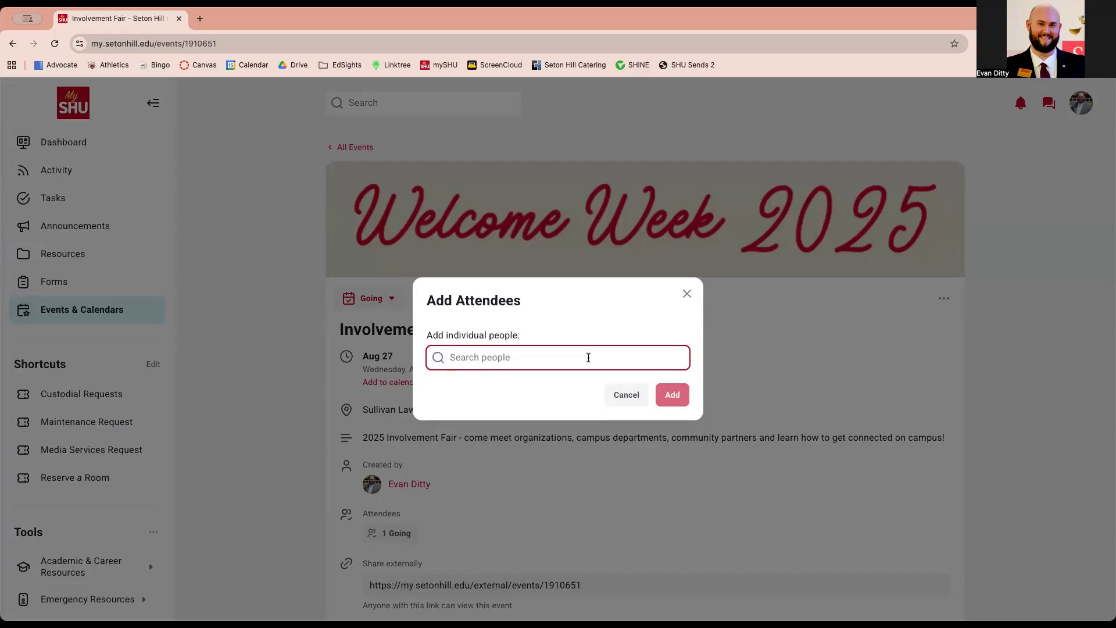
type("rj.")
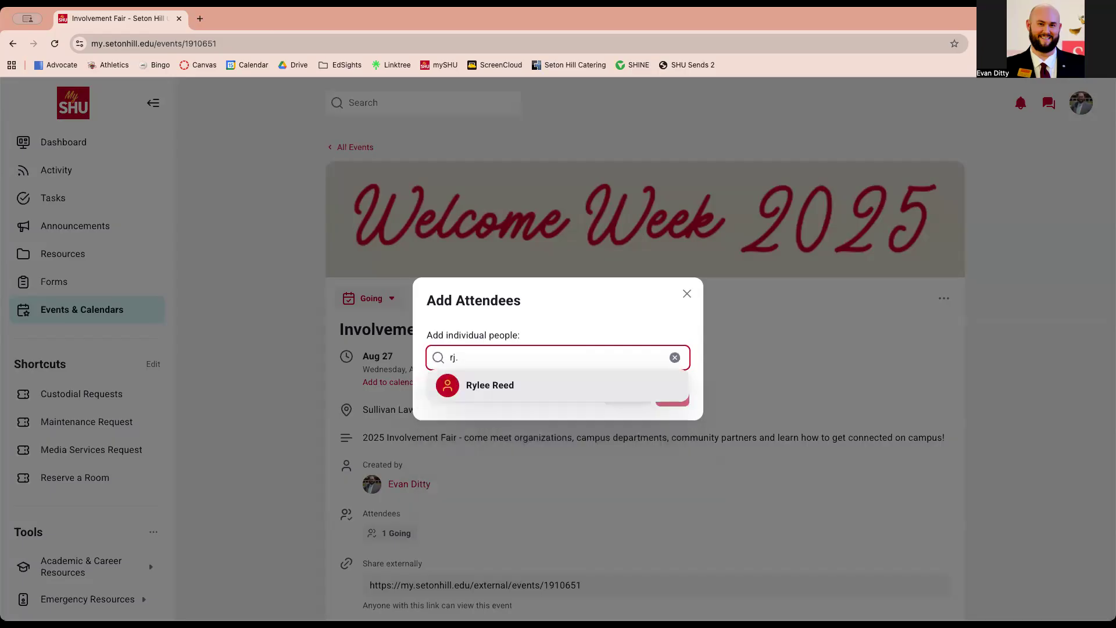
key("BackSpace")
key("BackSpace")
key("BackSpace")
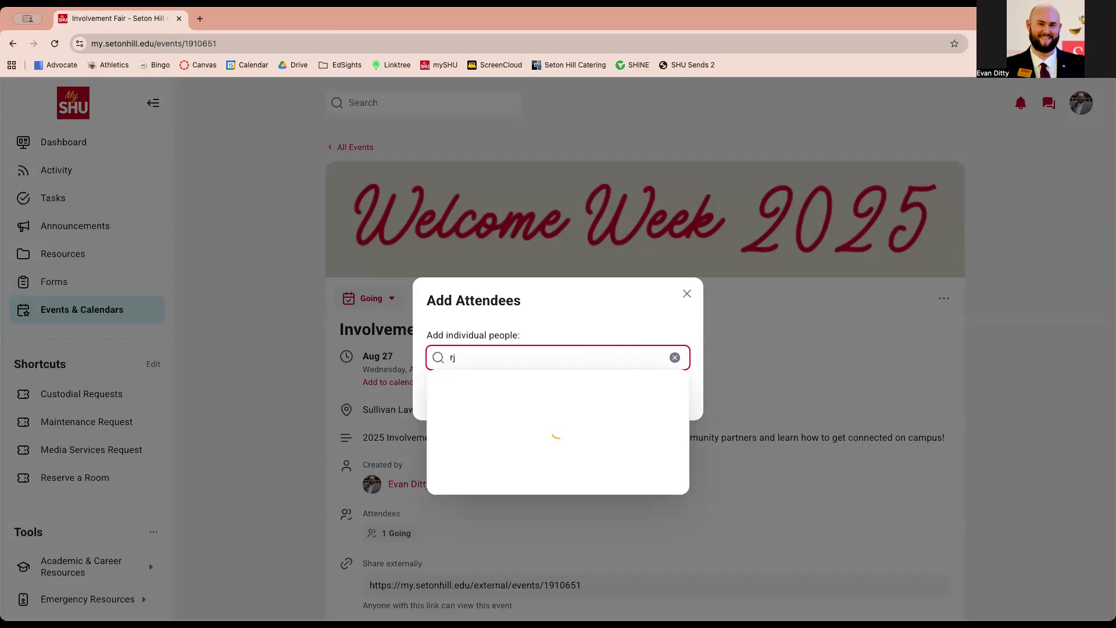
type("reed")
scroll(581, 448, "down", 5)
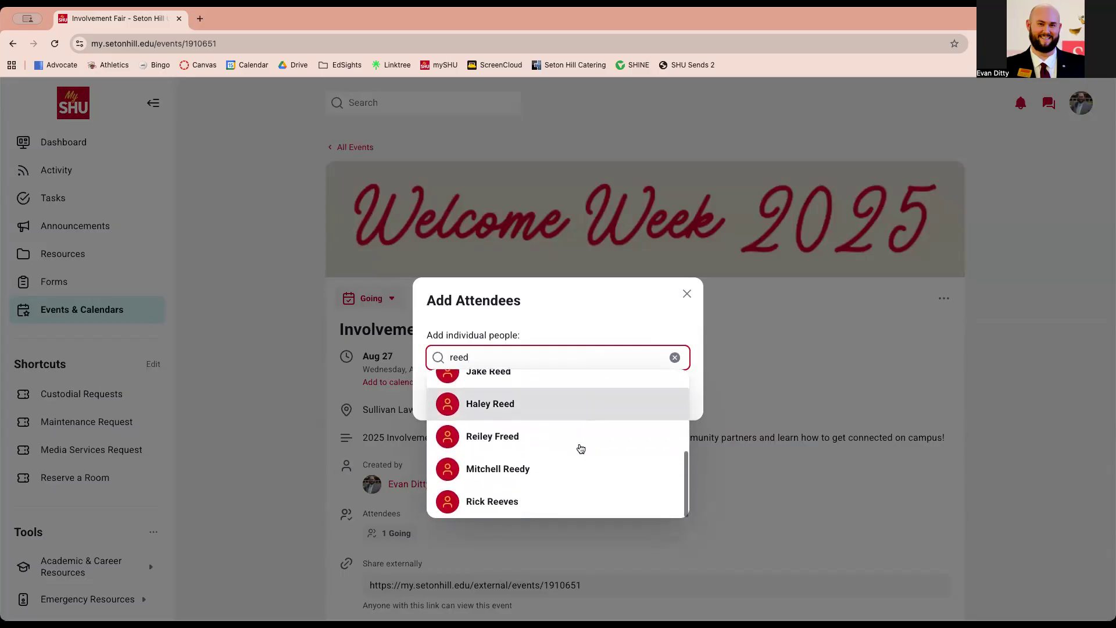
scroll(581, 449, "up", 5)
double_click(552, 353)
type("=")
key("BackSpace")
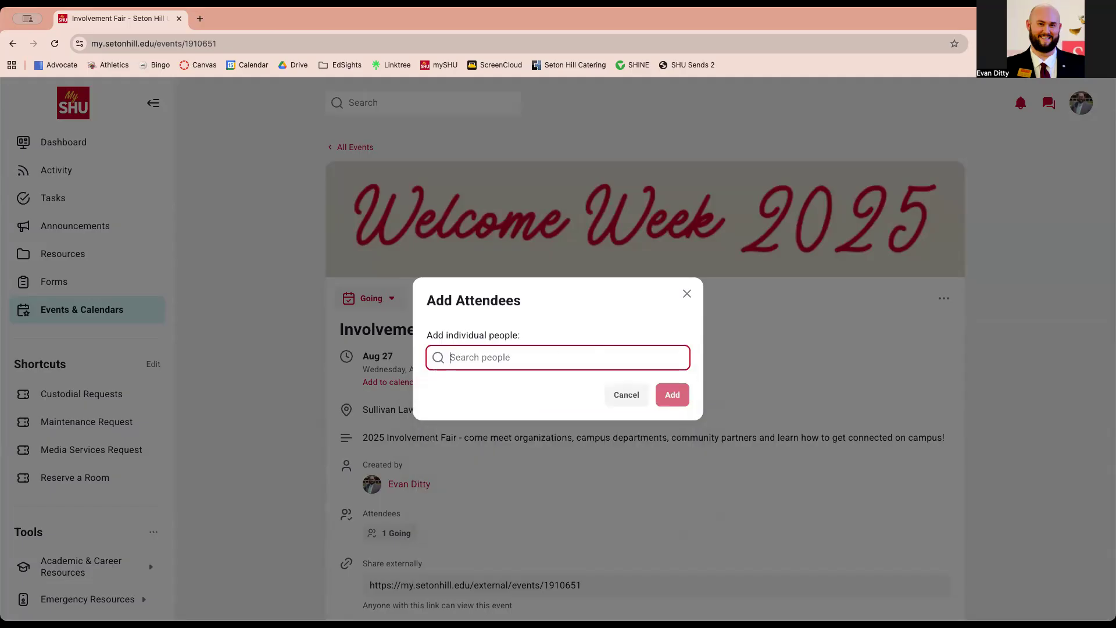
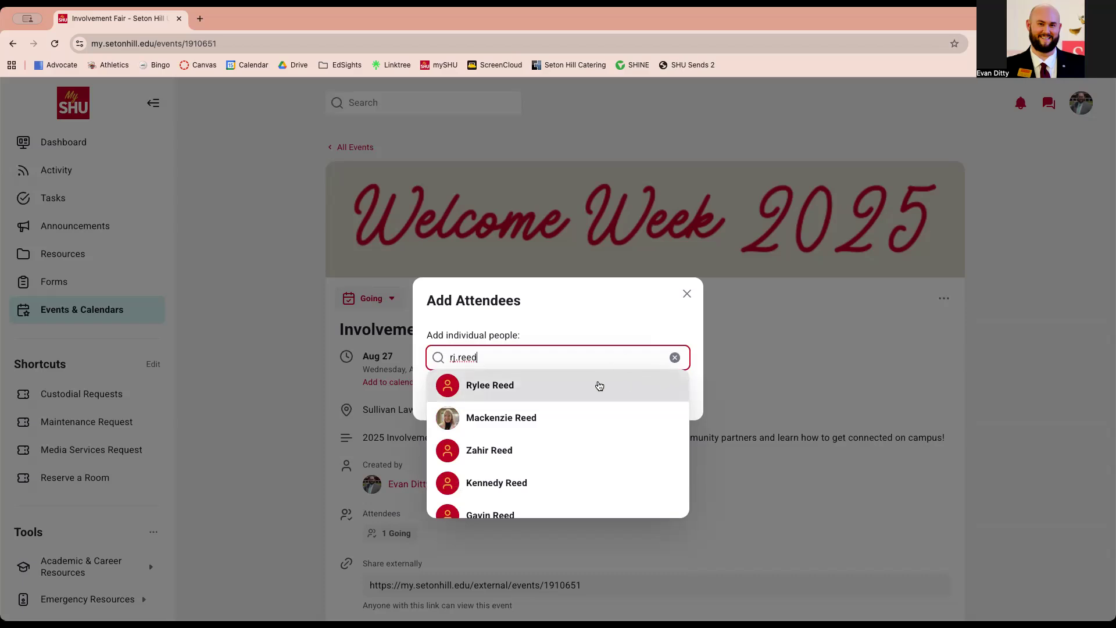
left_click(675, 358)
left_click(687, 294)
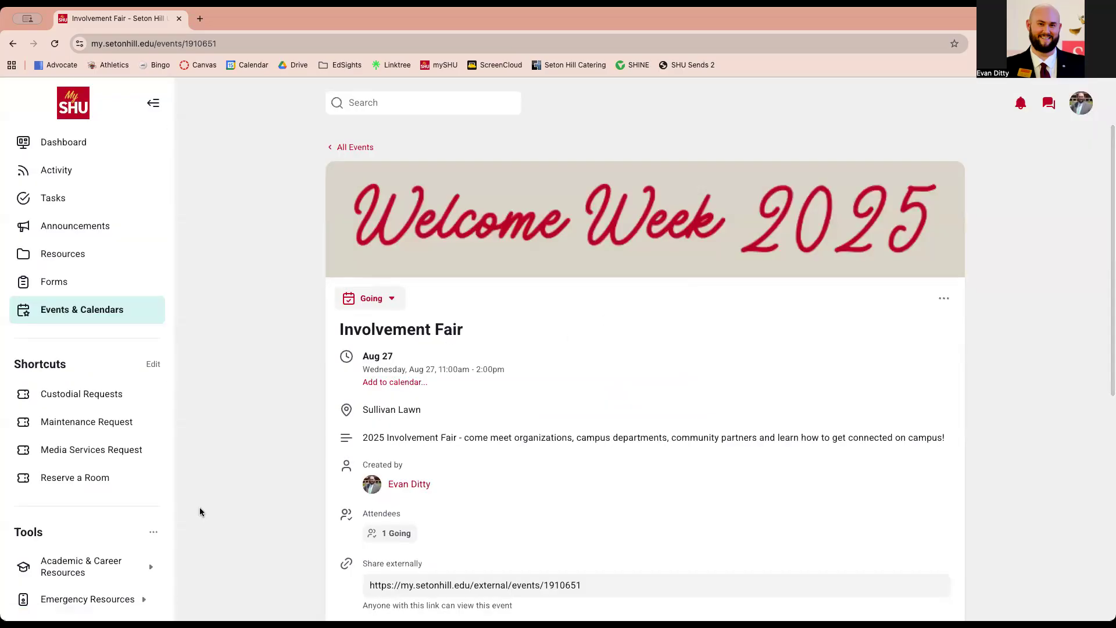
Open the American Sign Language Club under the Students groups and view its Events tab
scroll(200, 507, "down", 7)
scroll(106, 527, "down", 8)
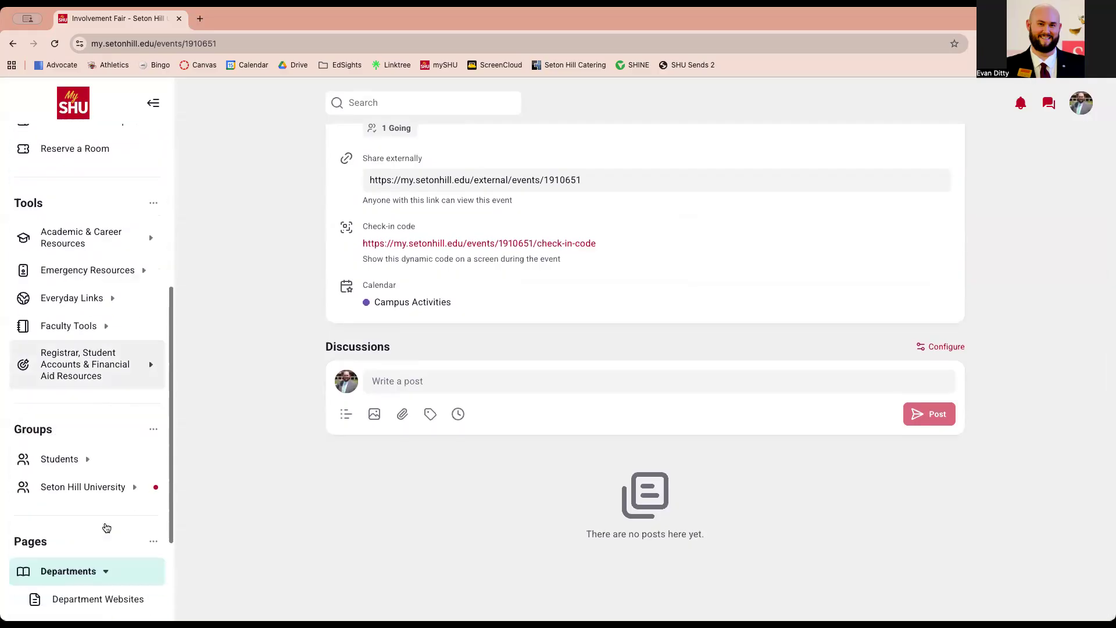
left_click(89, 336)
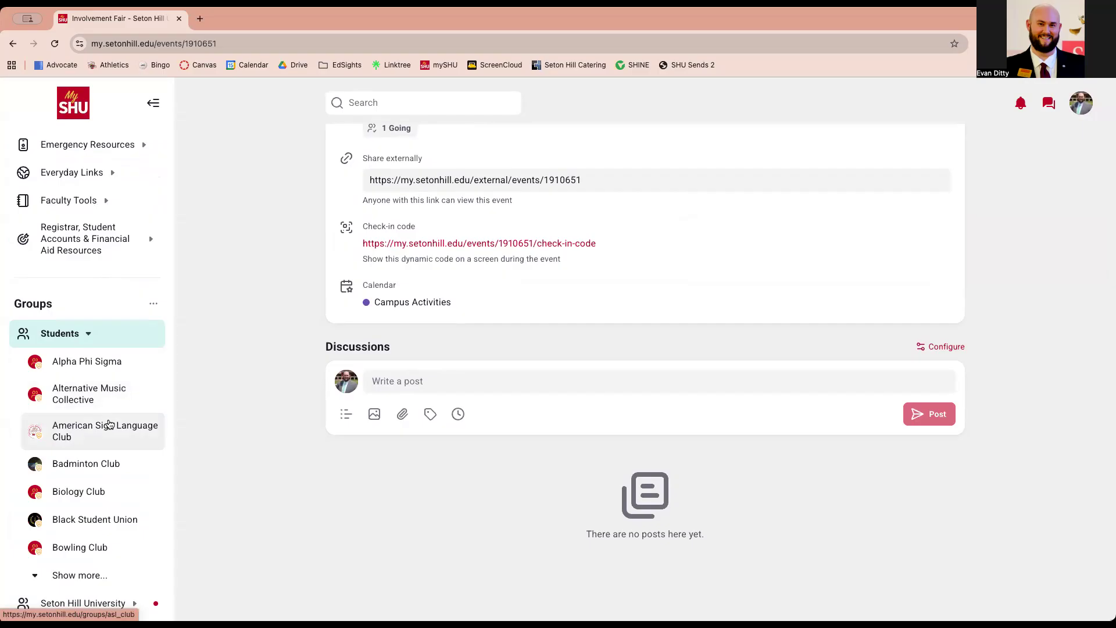
left_click(109, 424)
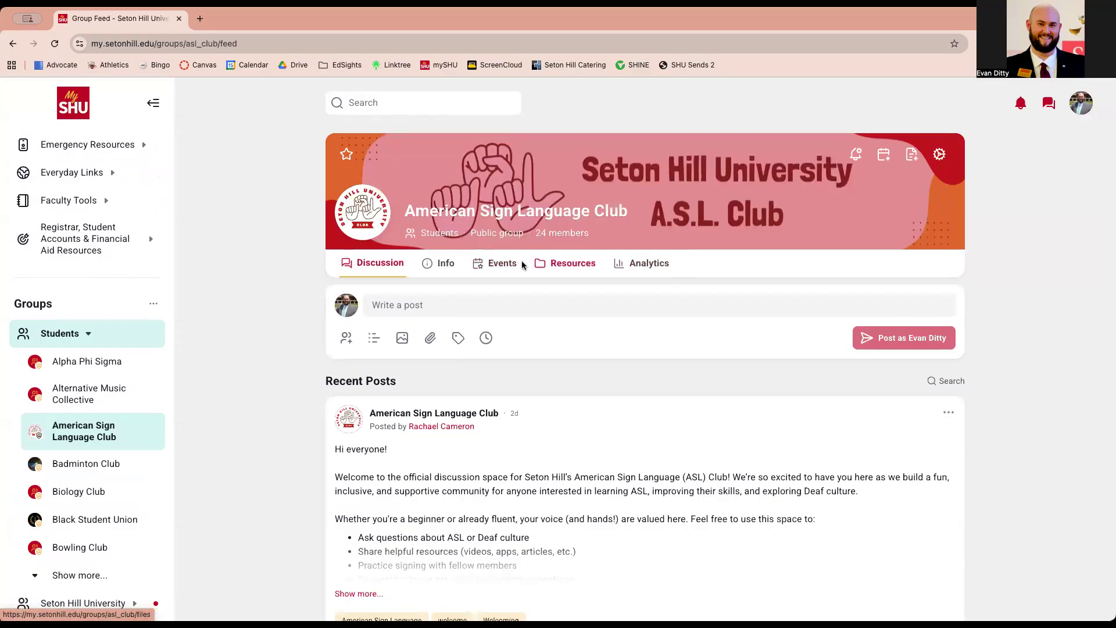
left_click(503, 268)
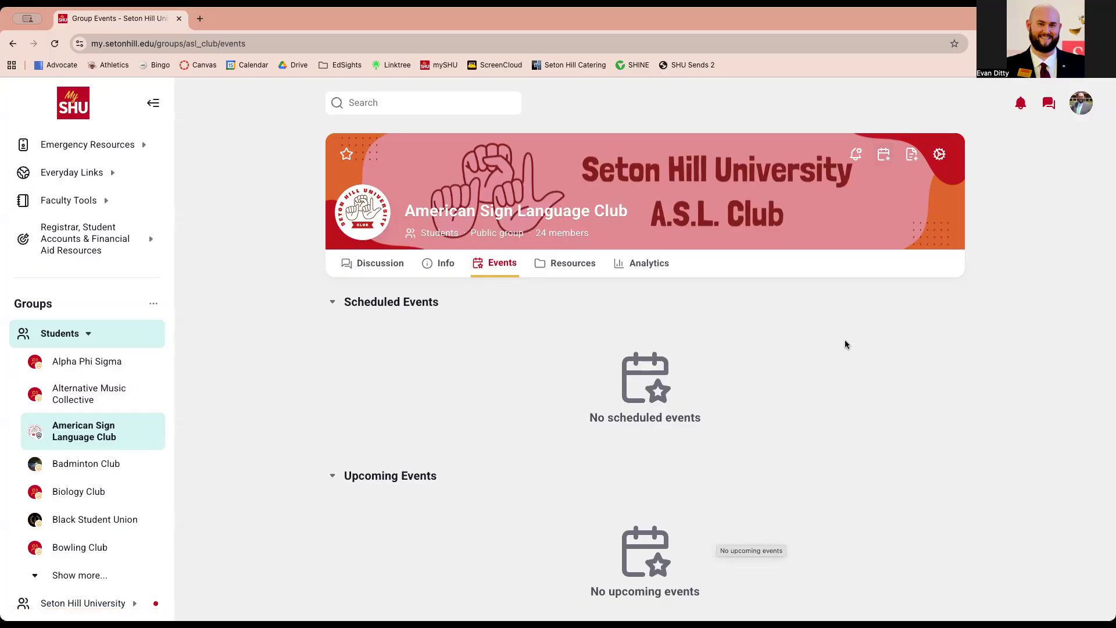
Start a new club event and look over the blank form dated 15 August 2025, 11:00 AM–12:00 PM
left_click(882, 155)
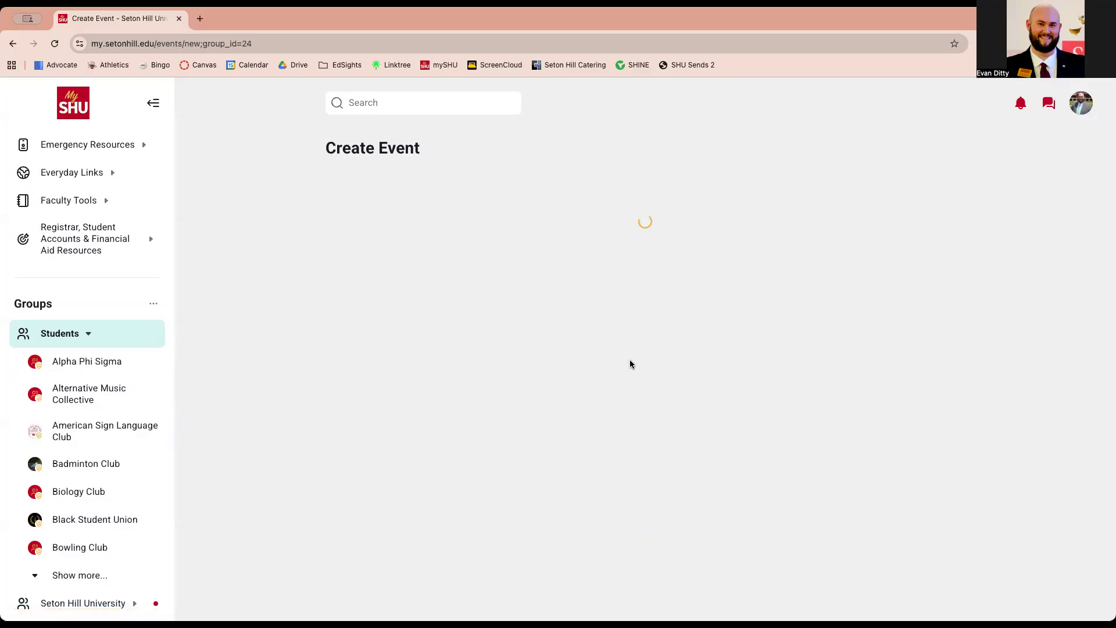
scroll(630, 364, "down", 10)
scroll(630, 360, "down", 4)
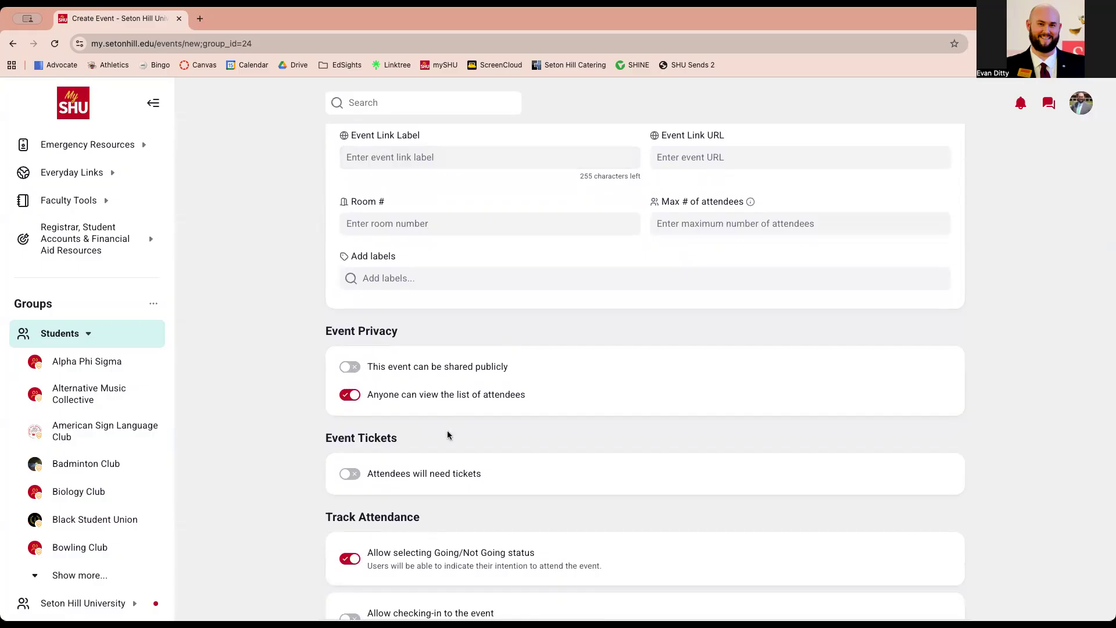
scroll(414, 441, "down", 5)
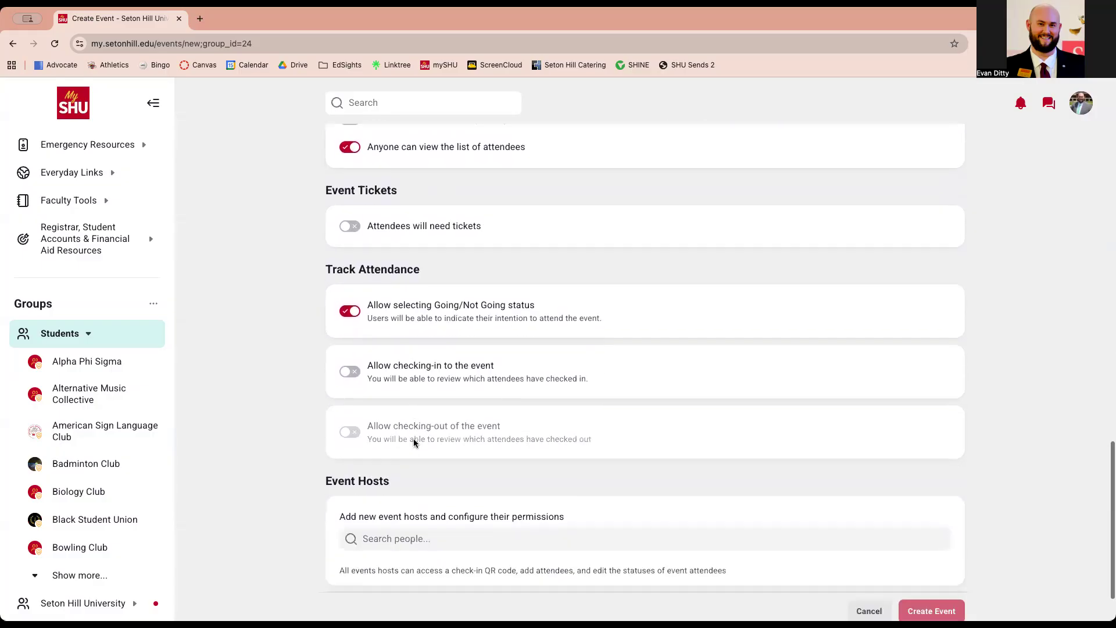
scroll(414, 442, "up", 13)
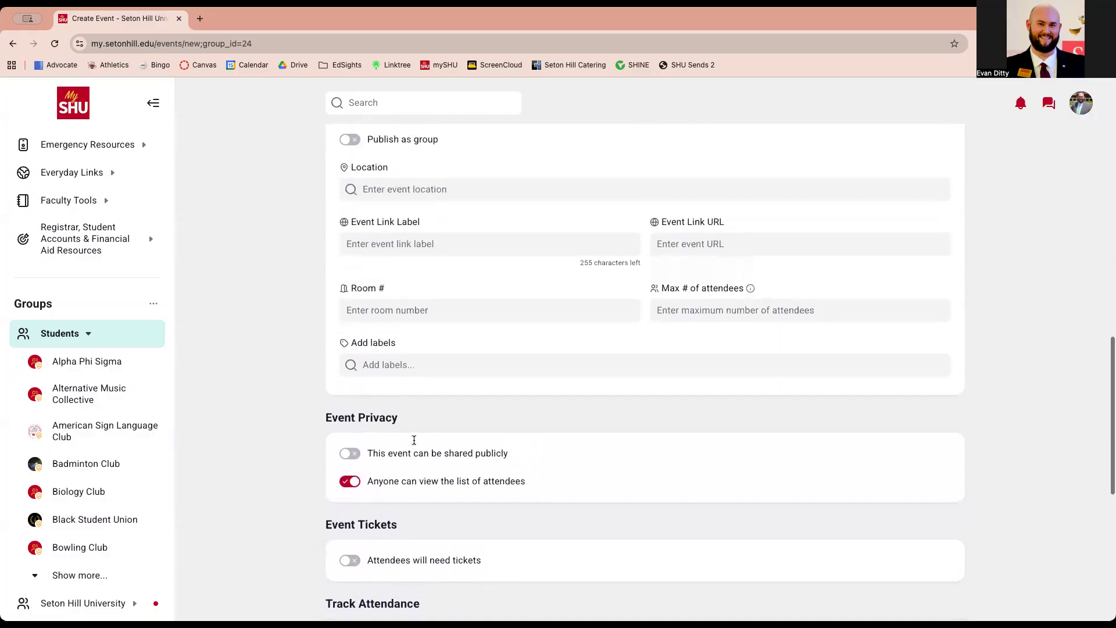
scroll(414, 443, "up", 6)
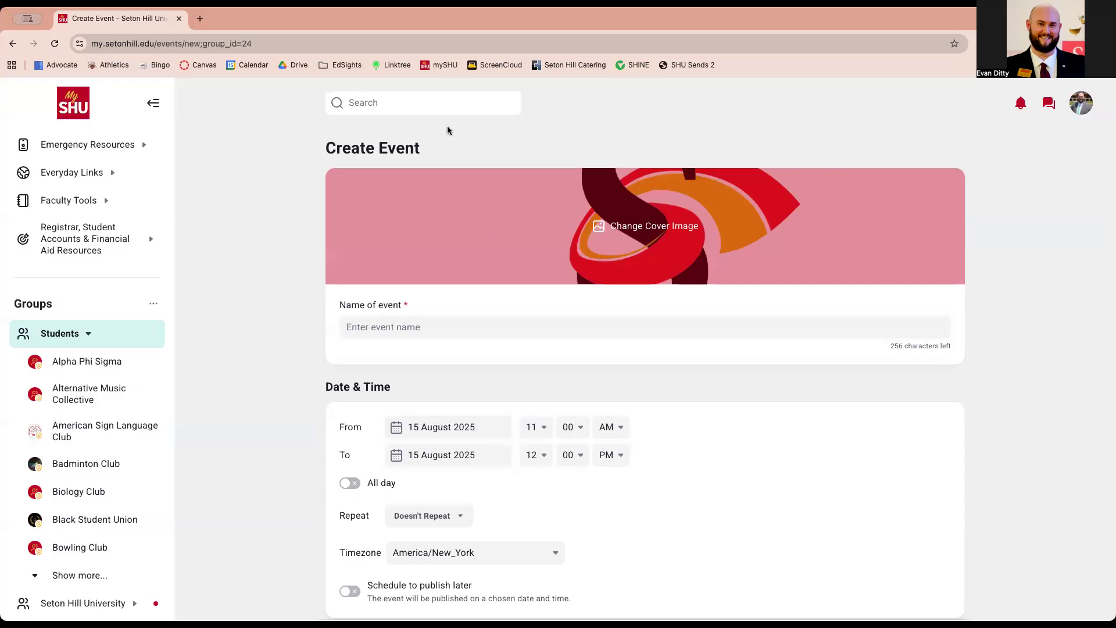